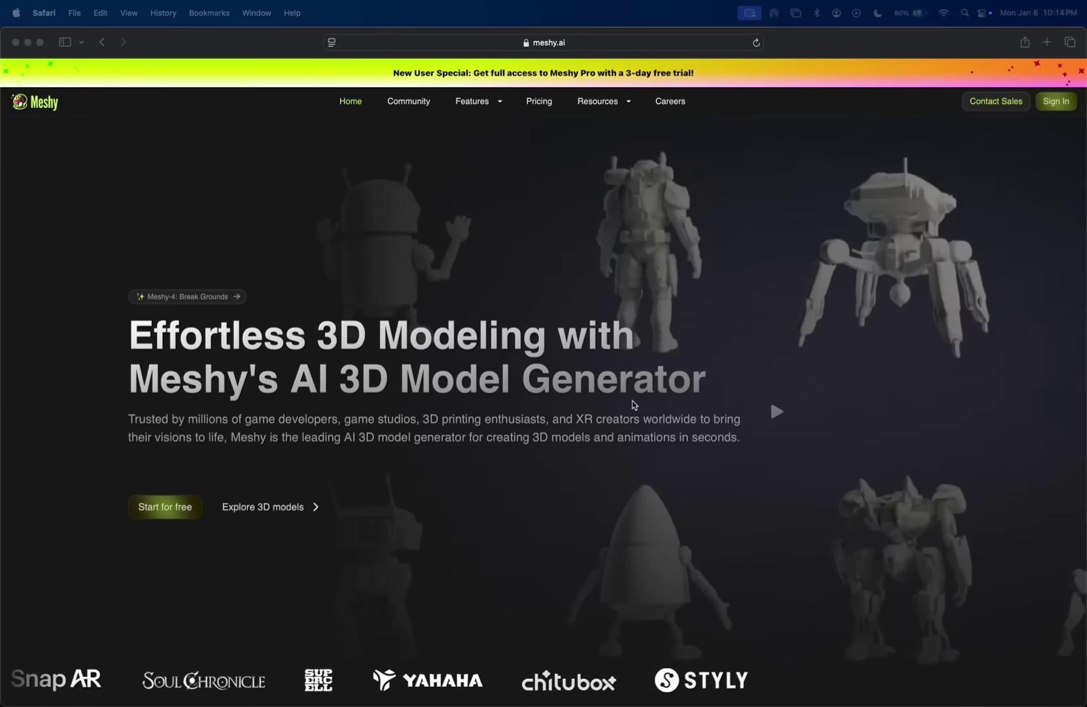
Scroll through the homepage's Text to 3D, Image to 3D, Text to Texture and Animation features.
scroll(633, 404, "down", 1)
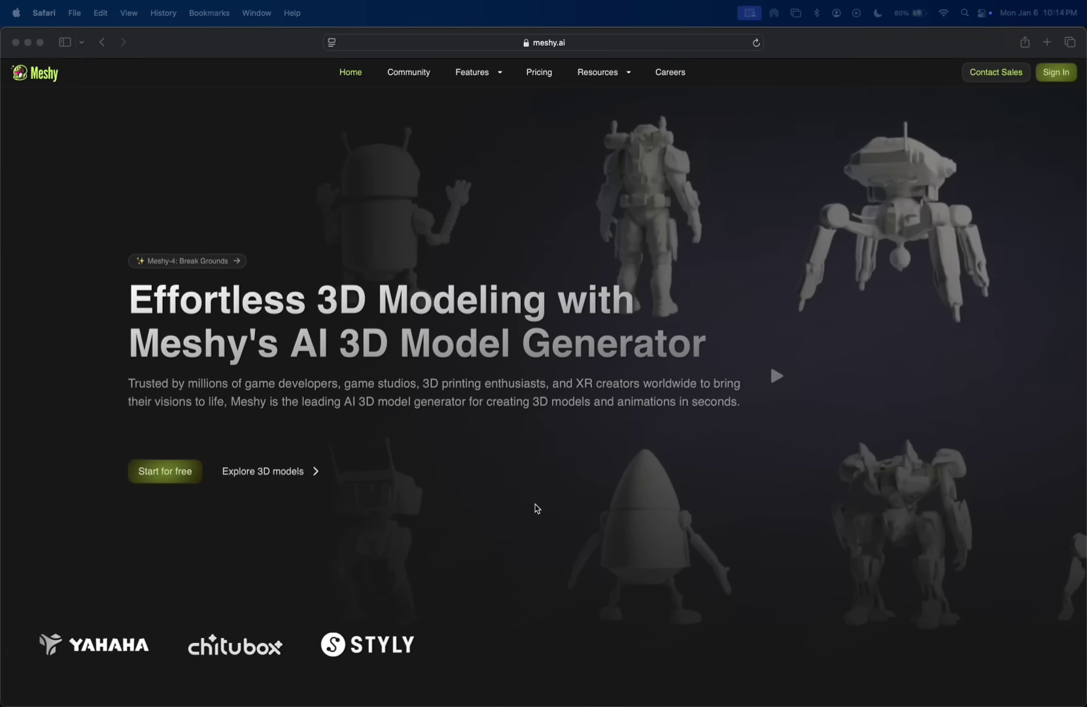
scroll(535, 508, "up", 1)
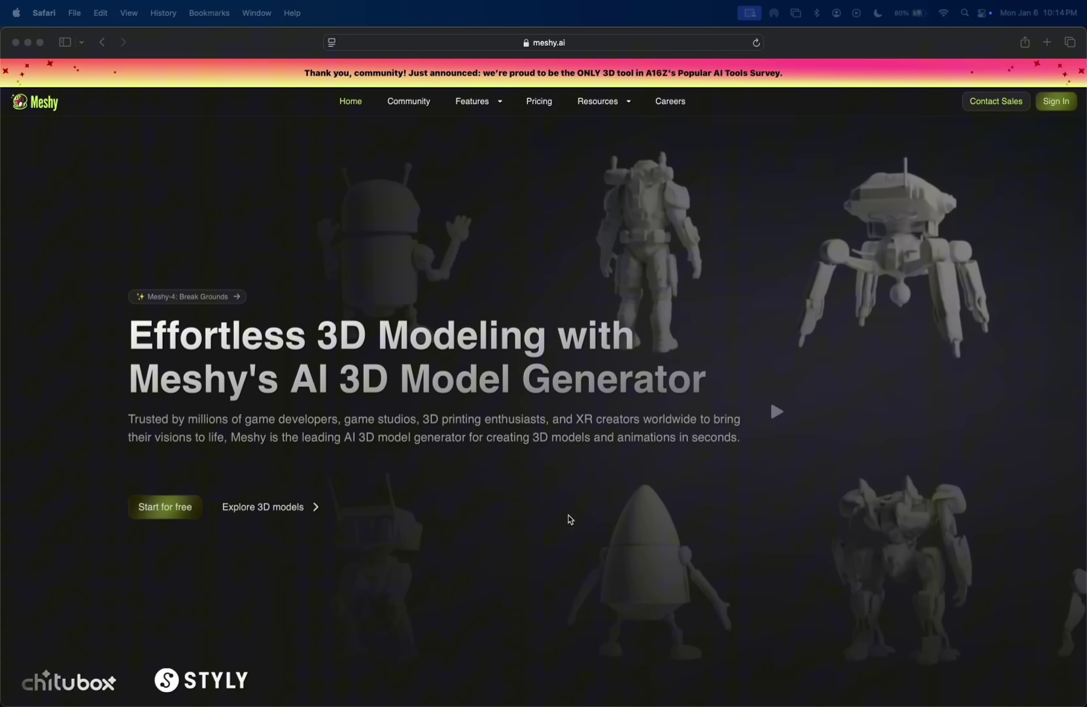
scroll(573, 510, "down", 4)
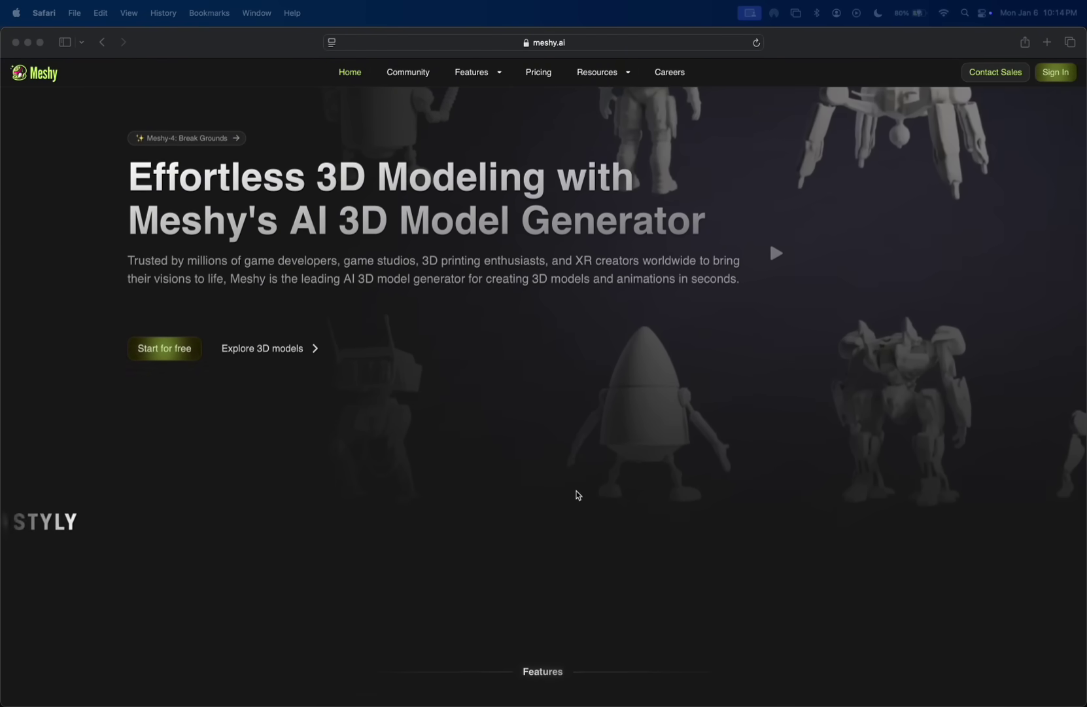
scroll(577, 495, "down", 1)
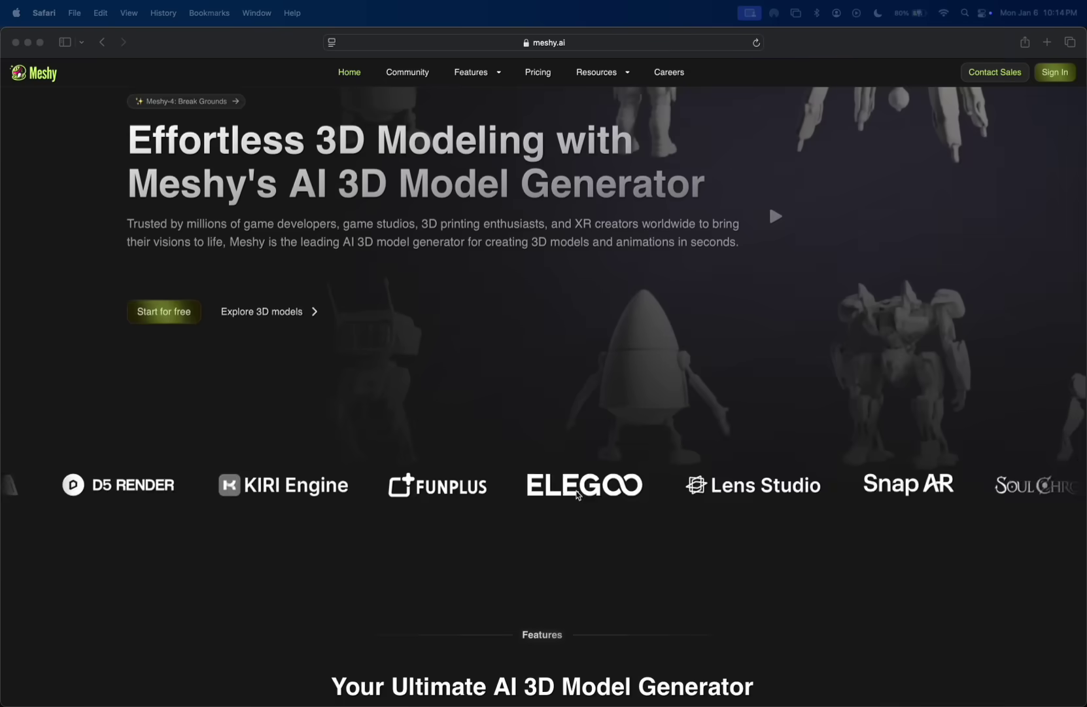
scroll(577, 496, "up", 5)
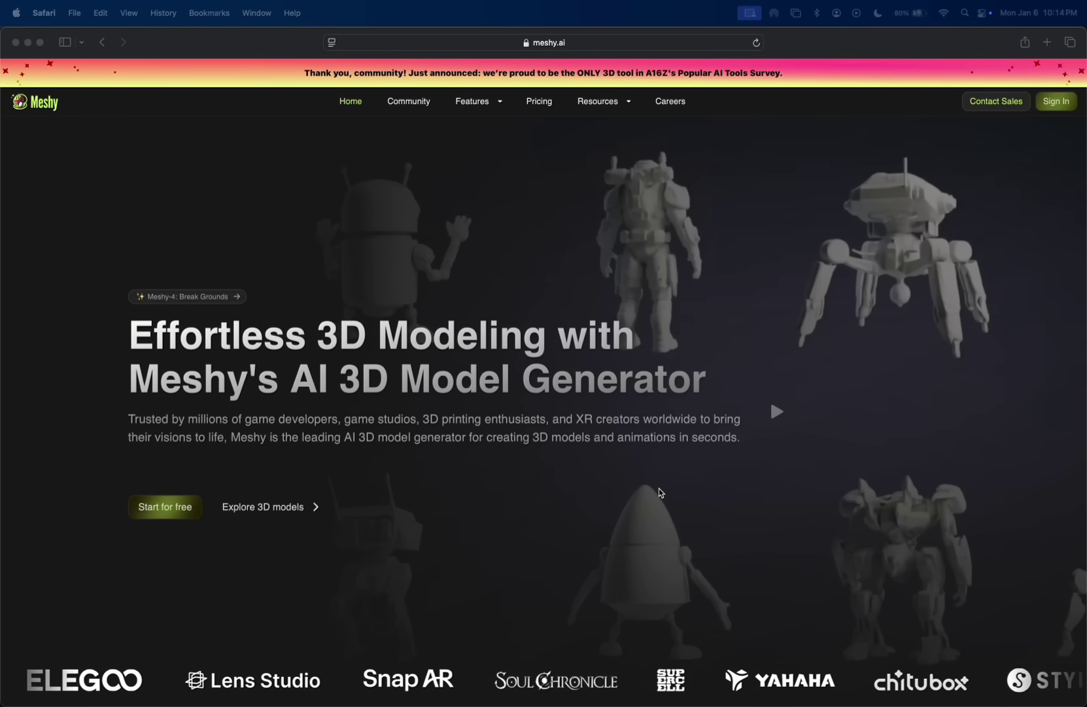
scroll(659, 492, "down", 1)
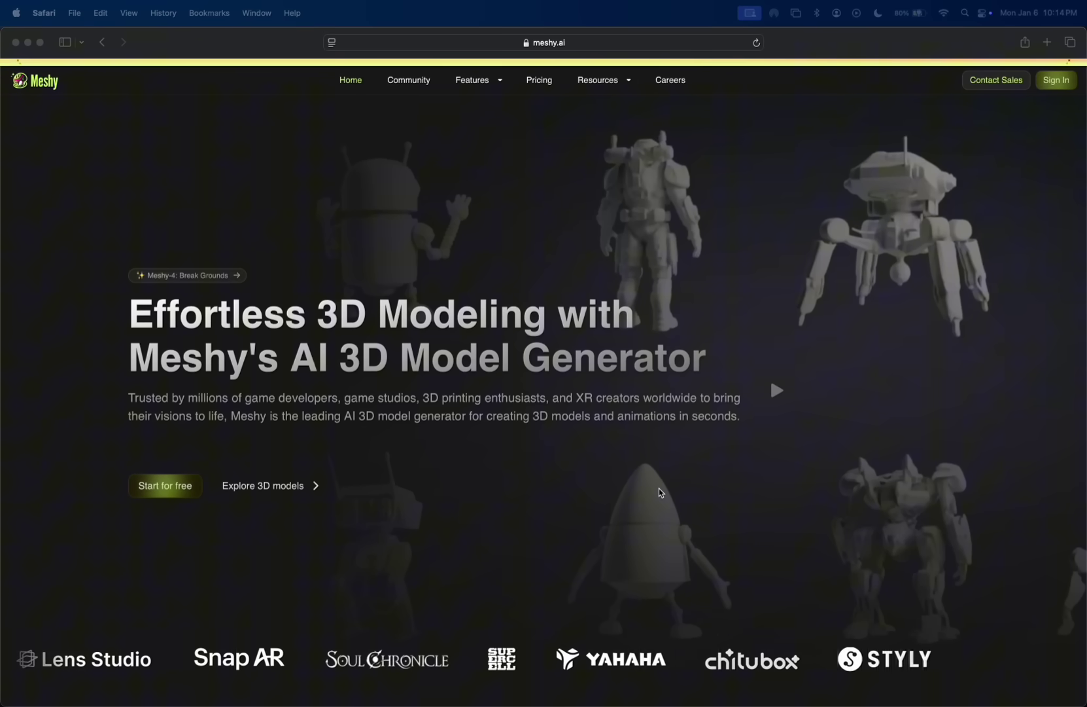
scroll(659, 492, "down", 1)
scroll(659, 492, "up", 1)
scroll(660, 492, "down", 1)
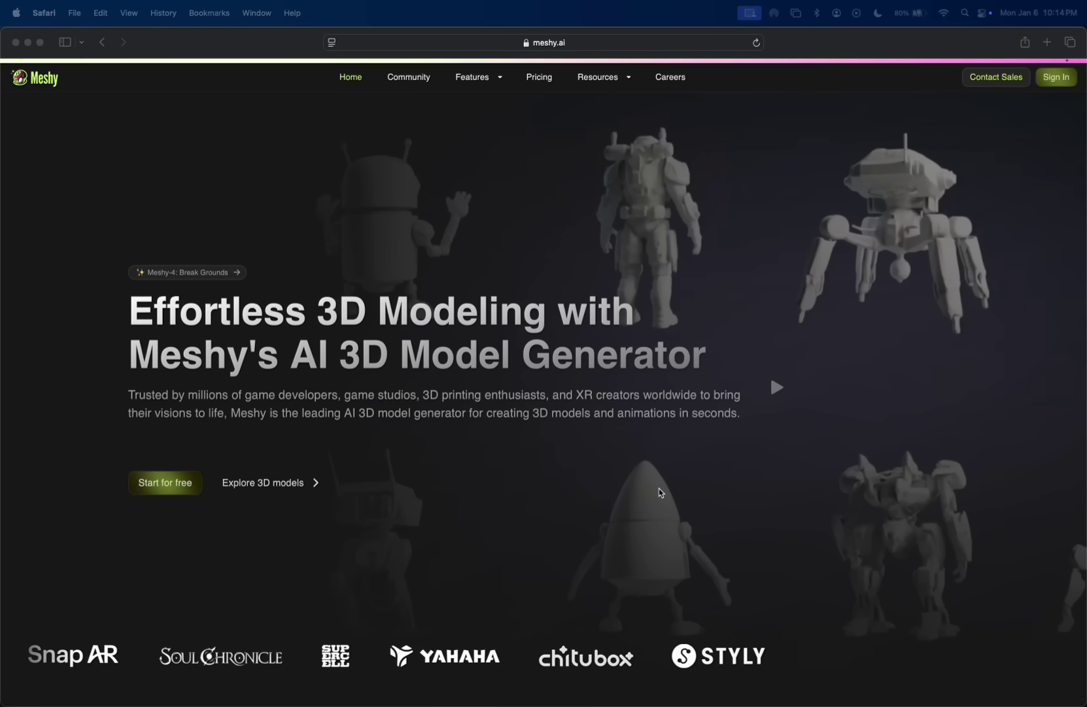
scroll(659, 492, "down", 5)
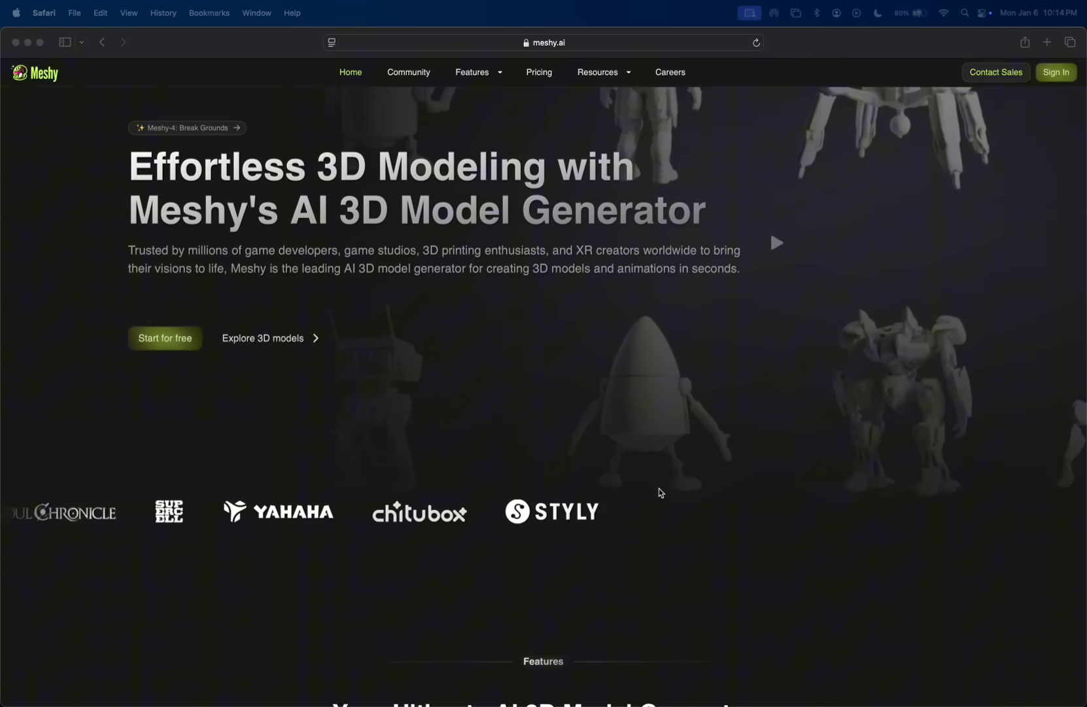
scroll(659, 492, "down", 4)
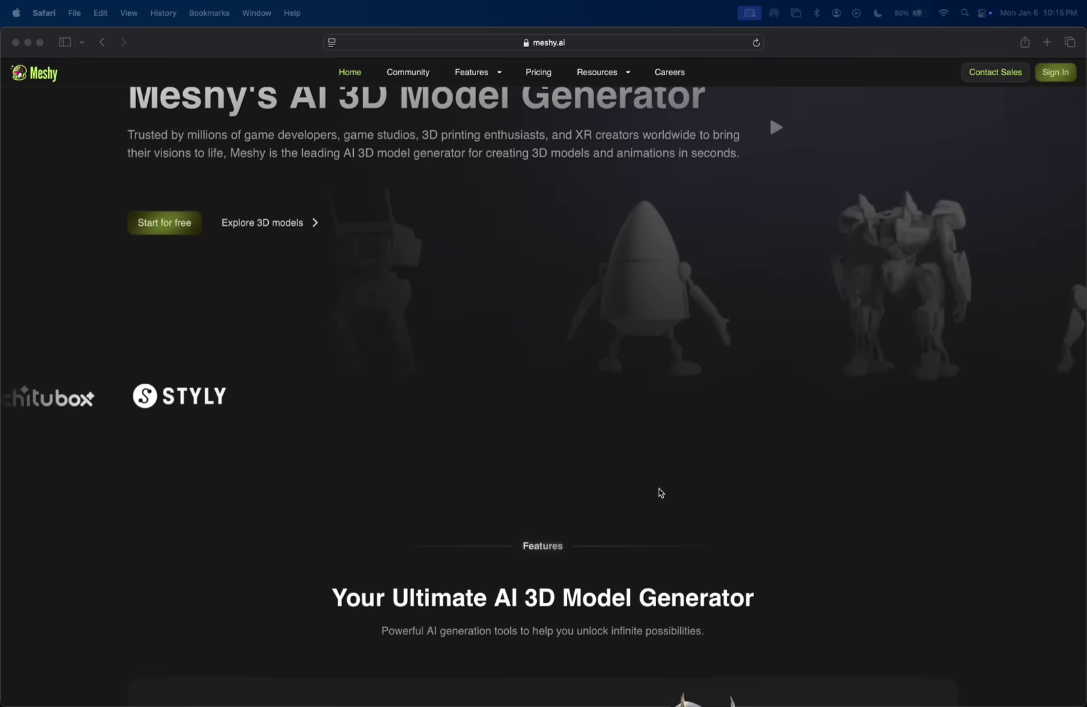
scroll(660, 492, "up", 10)
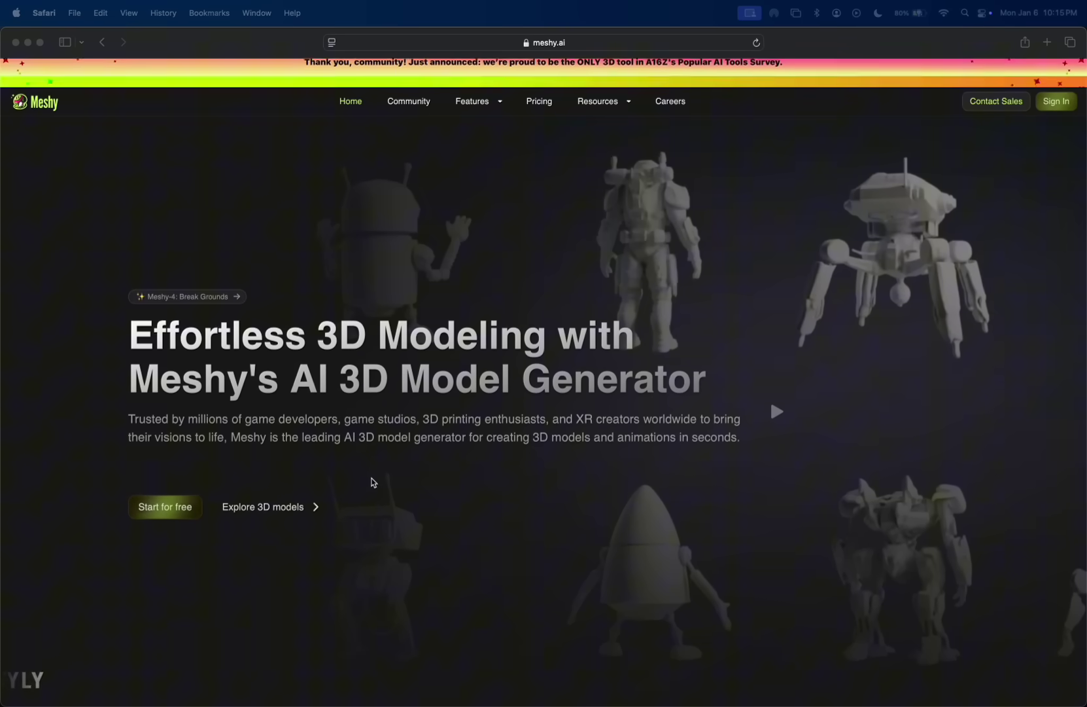
scroll(372, 482, "down", 15)
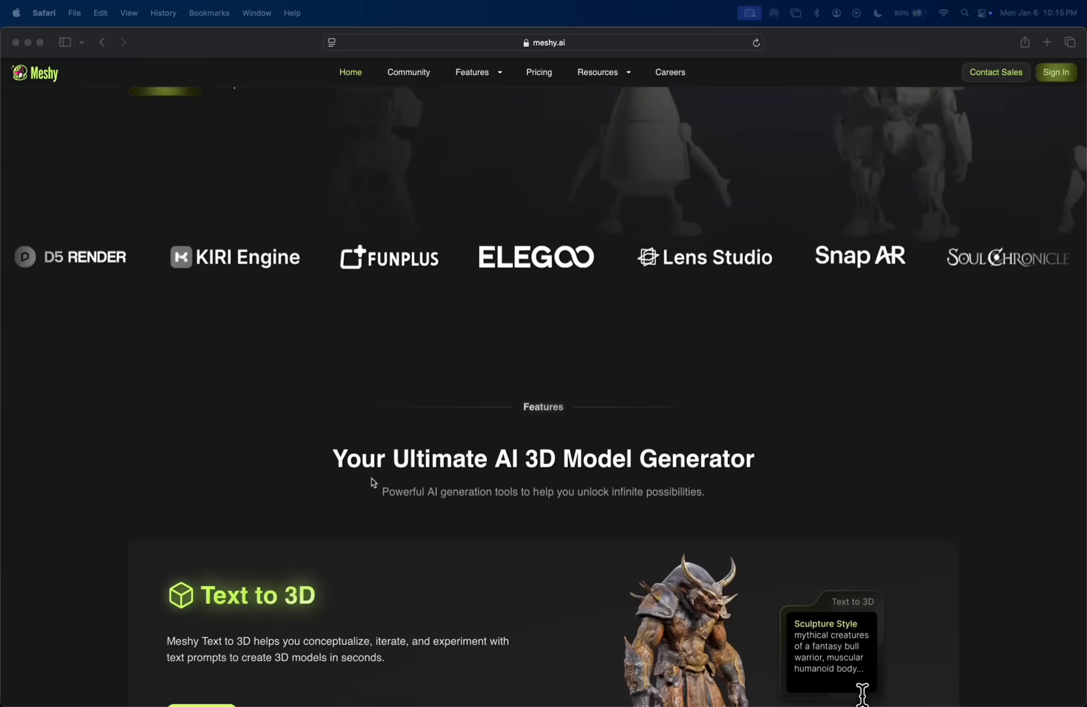
scroll(371, 482, "down", 4)
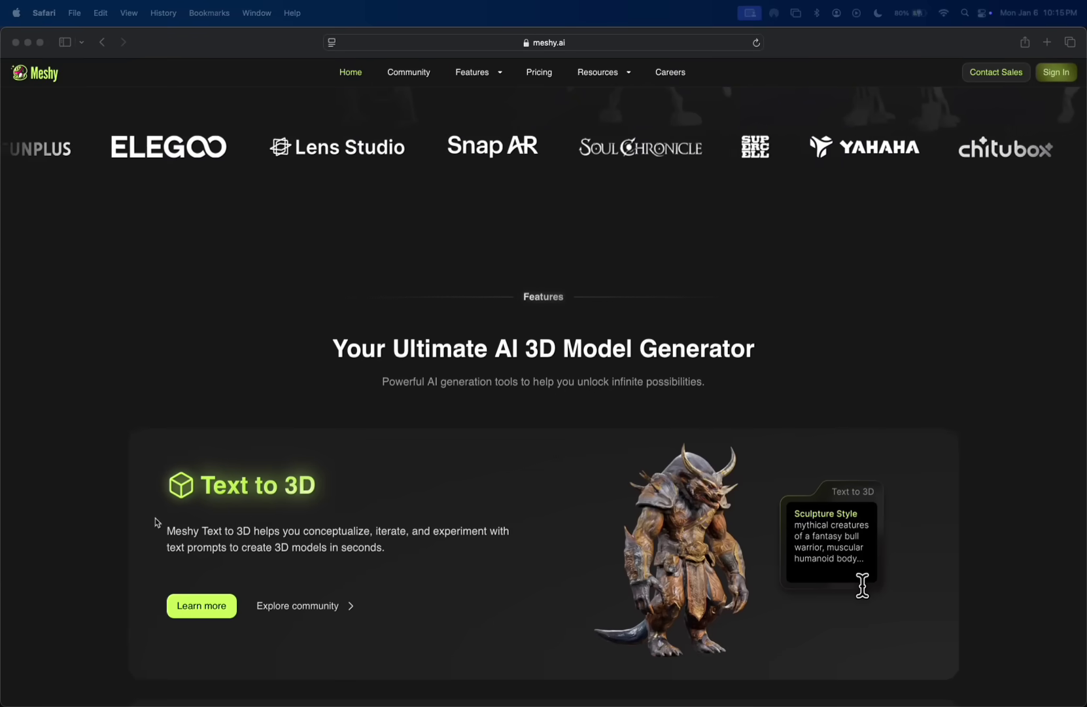
scroll(377, 648, "down", 3)
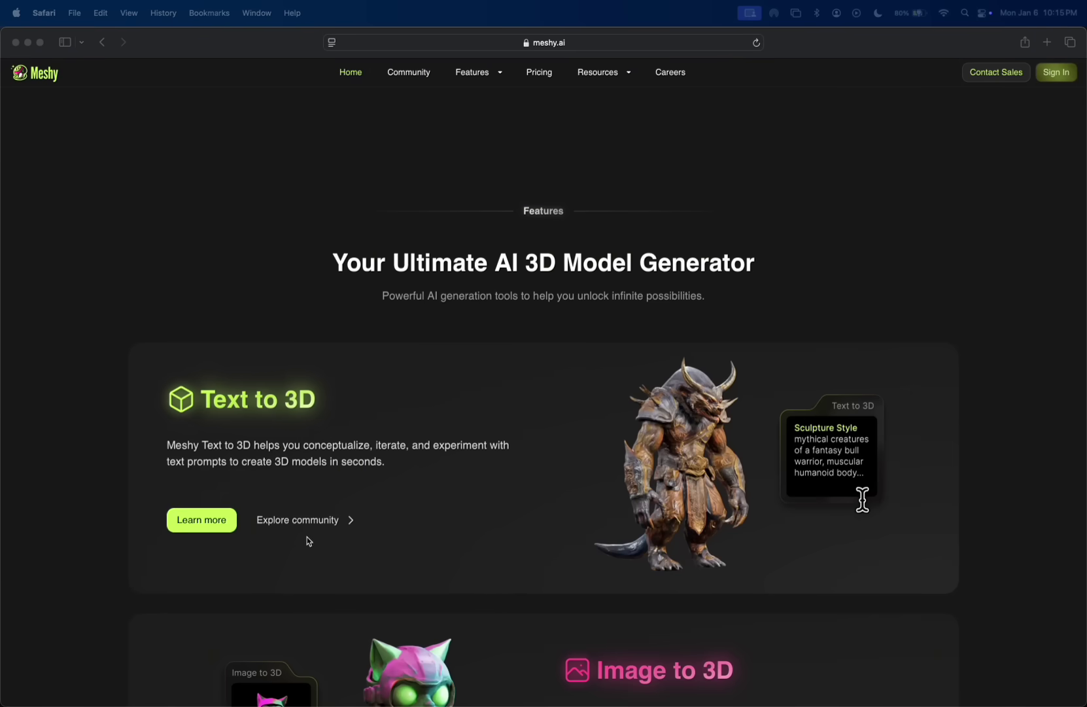
scroll(378, 556, "down", 3)
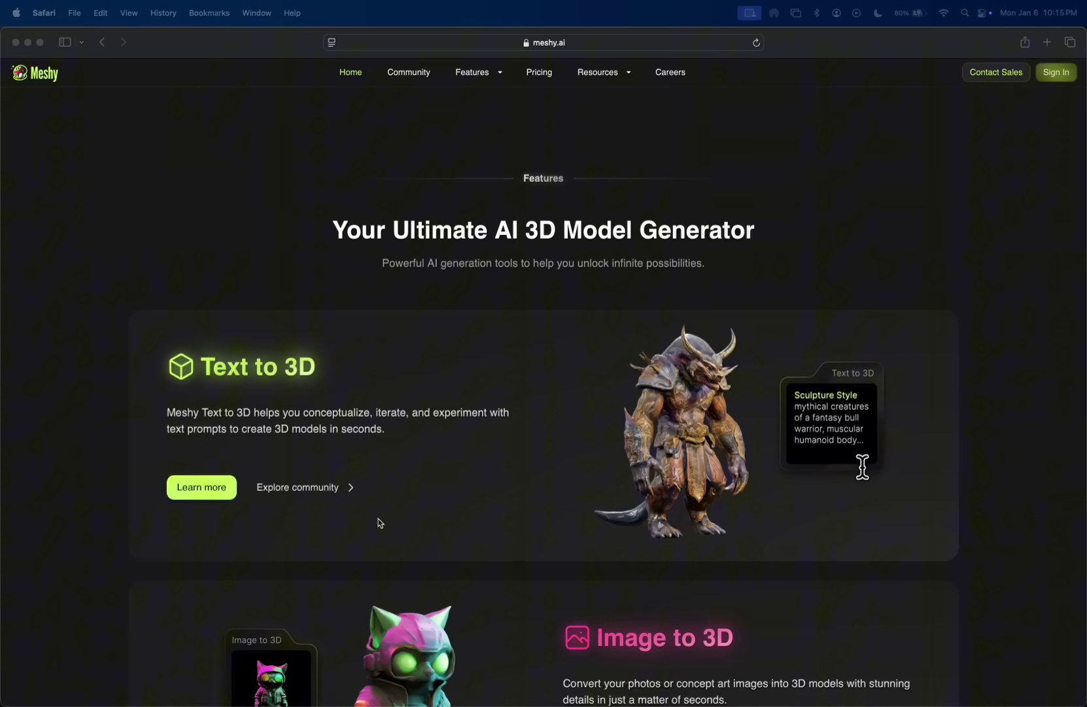
scroll(411, 534, "down", 5)
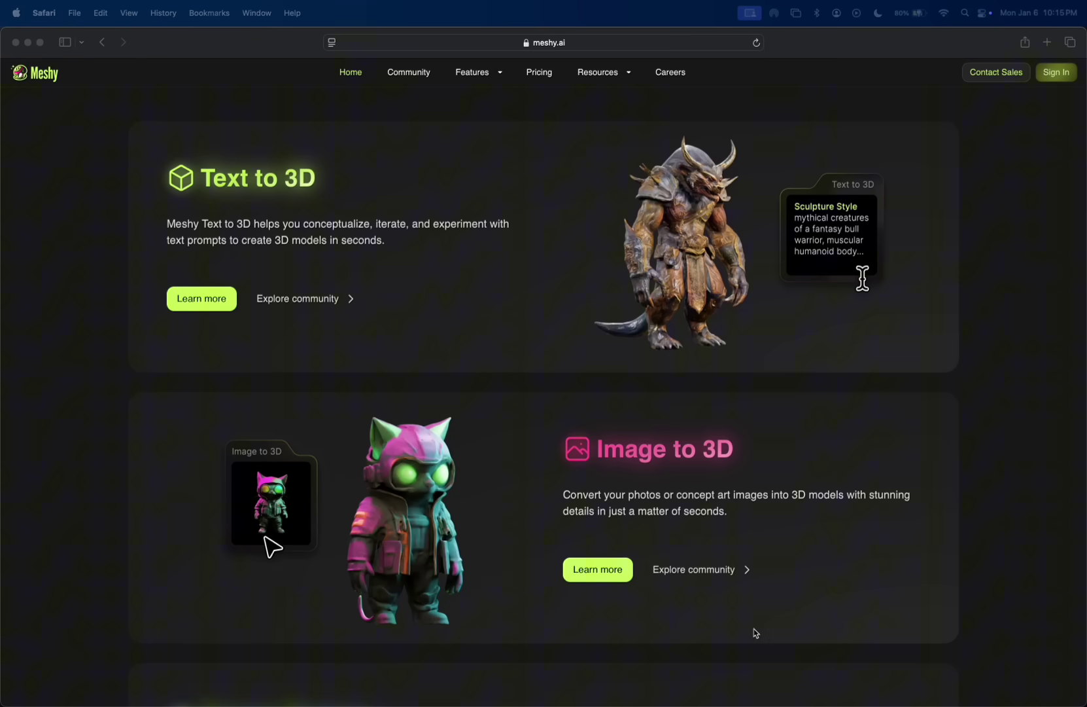
scroll(657, 635, "down", 10)
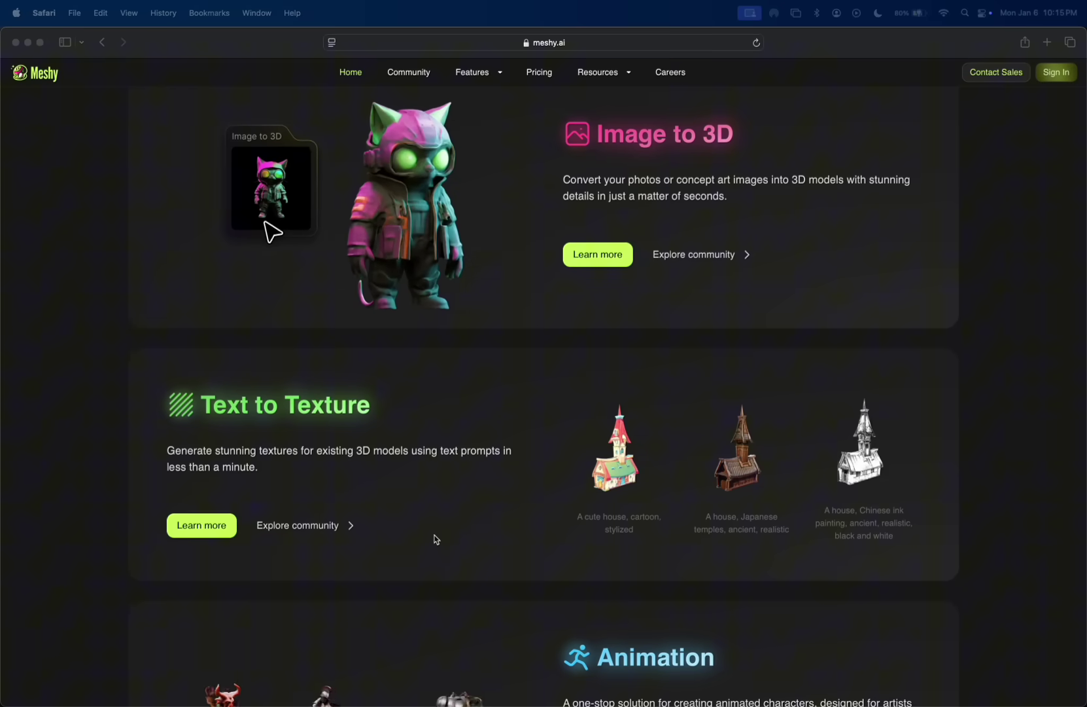
scroll(429, 600, "down", 4)
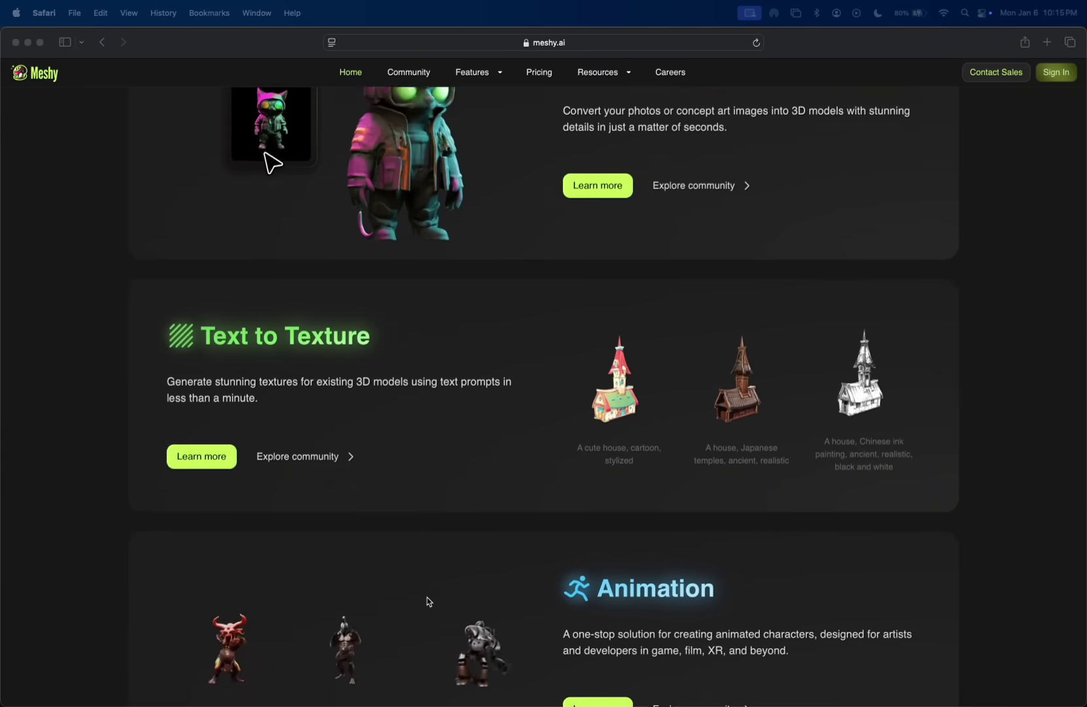
scroll(619, 376, "down", 4)
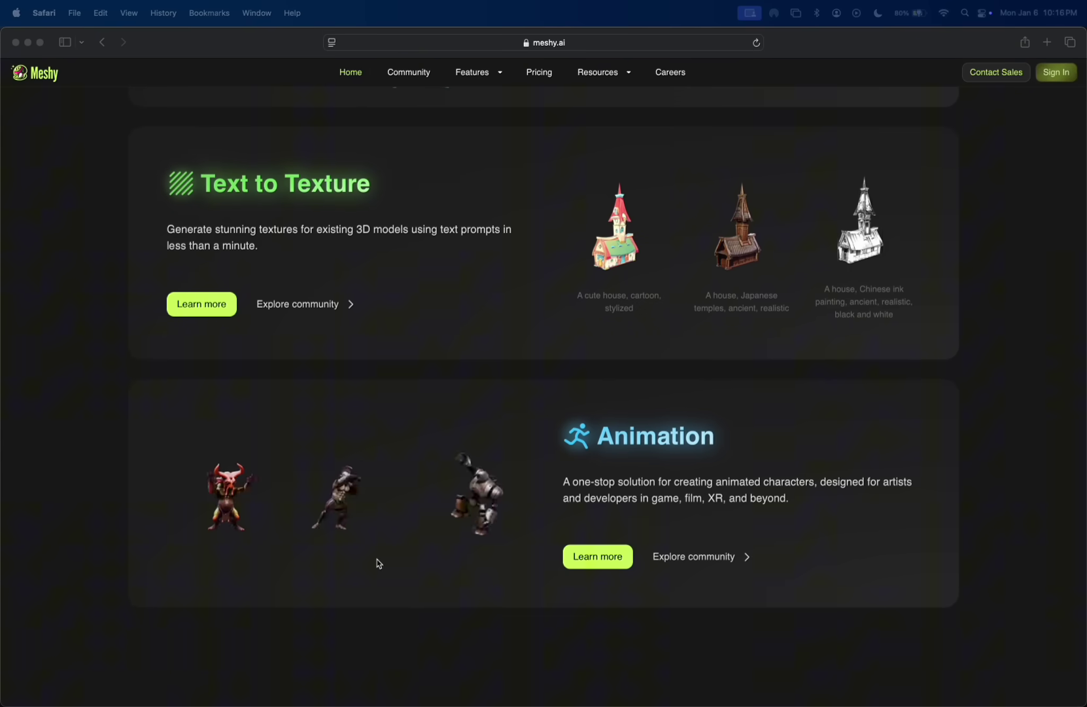
scroll(539, 624, "down", 5)
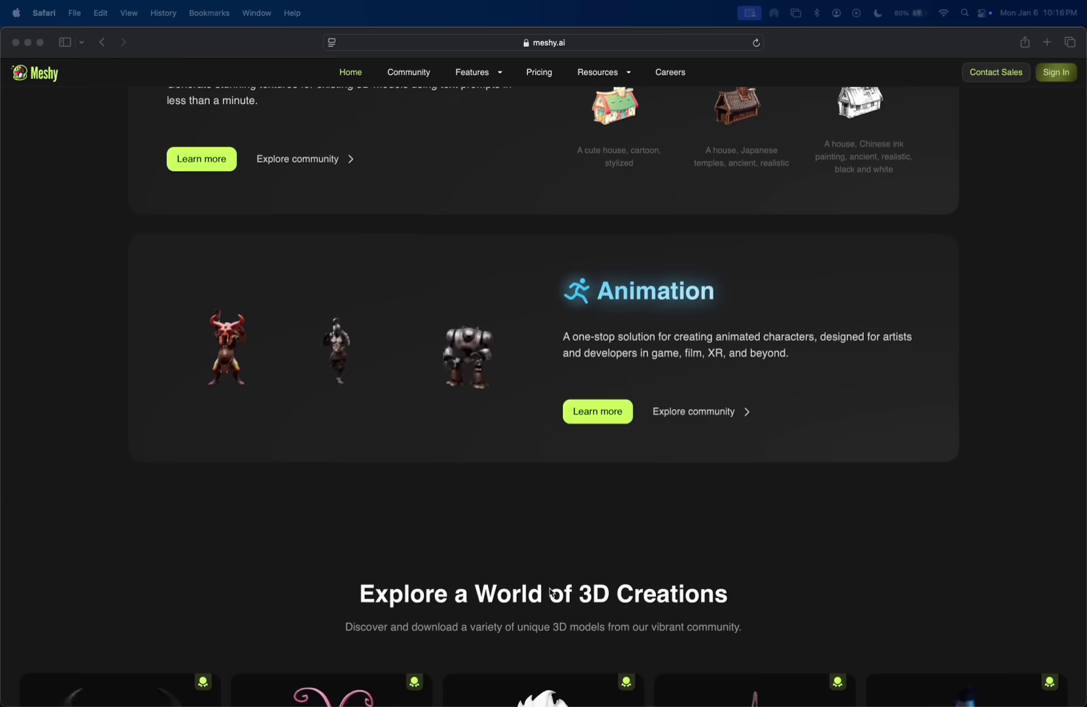
scroll(539, 624, "down", 2)
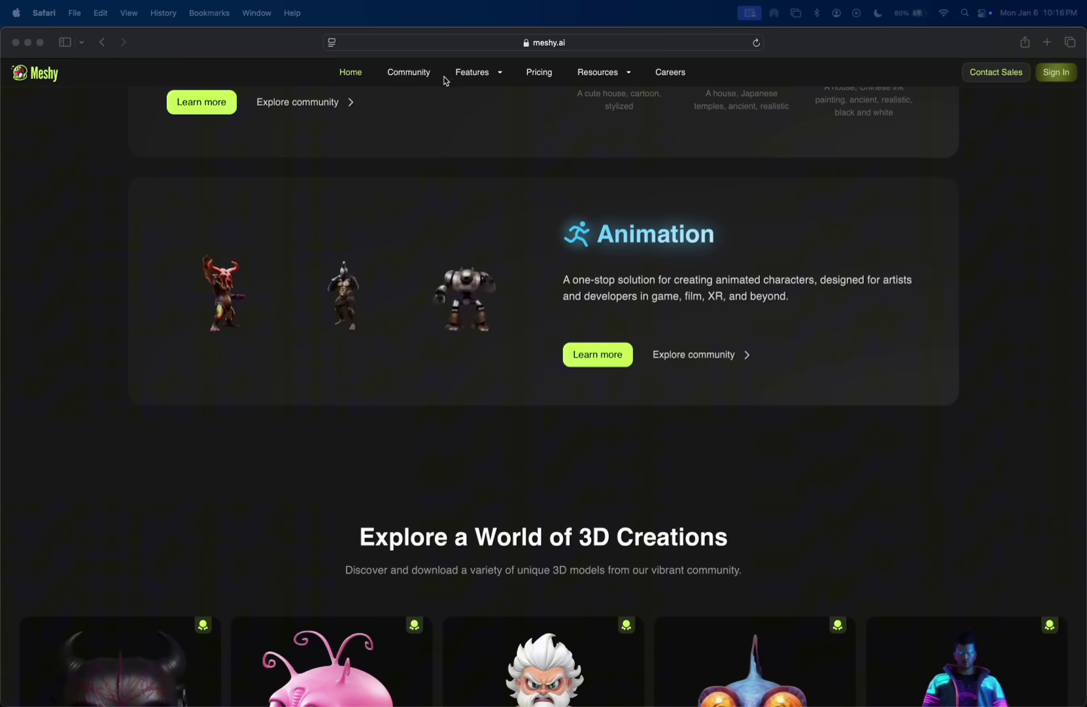
scroll(524, 350, "up", 20)
scroll(482, 603, "down", 20)
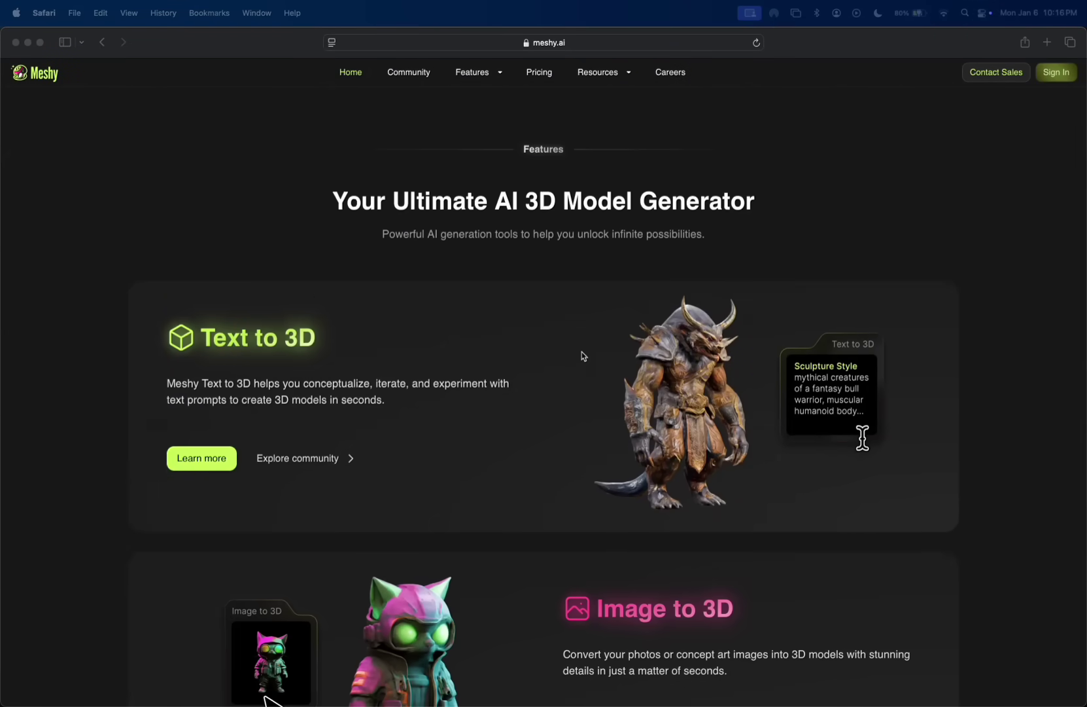
scroll(582, 356, "up", 20)
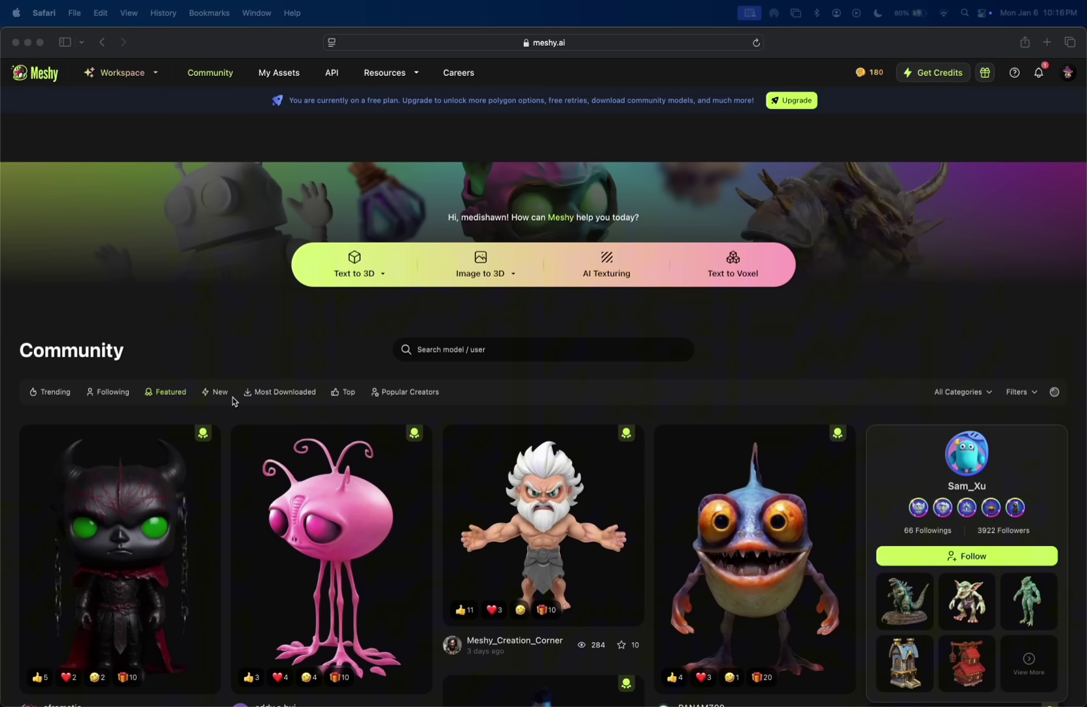
Switch the workspace to Text to 3D mode from the Workspace dropdown.
scroll(233, 400, "down", 10)
scroll(234, 401, "up", 12)
left_click(125, 74)
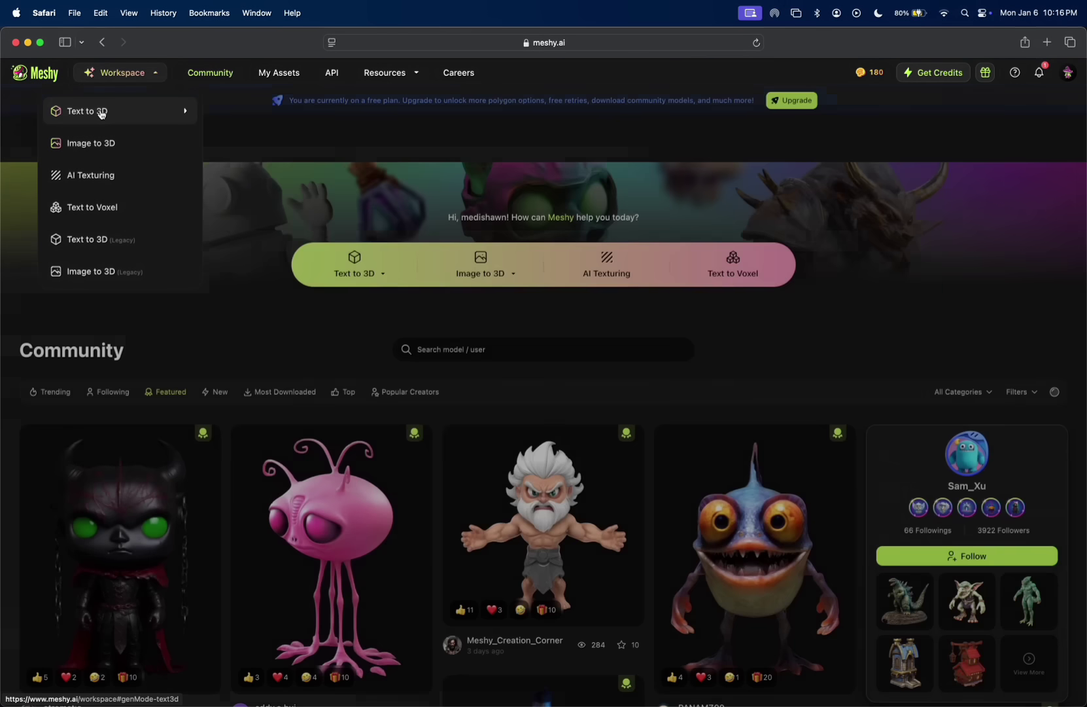
left_click(102, 113)
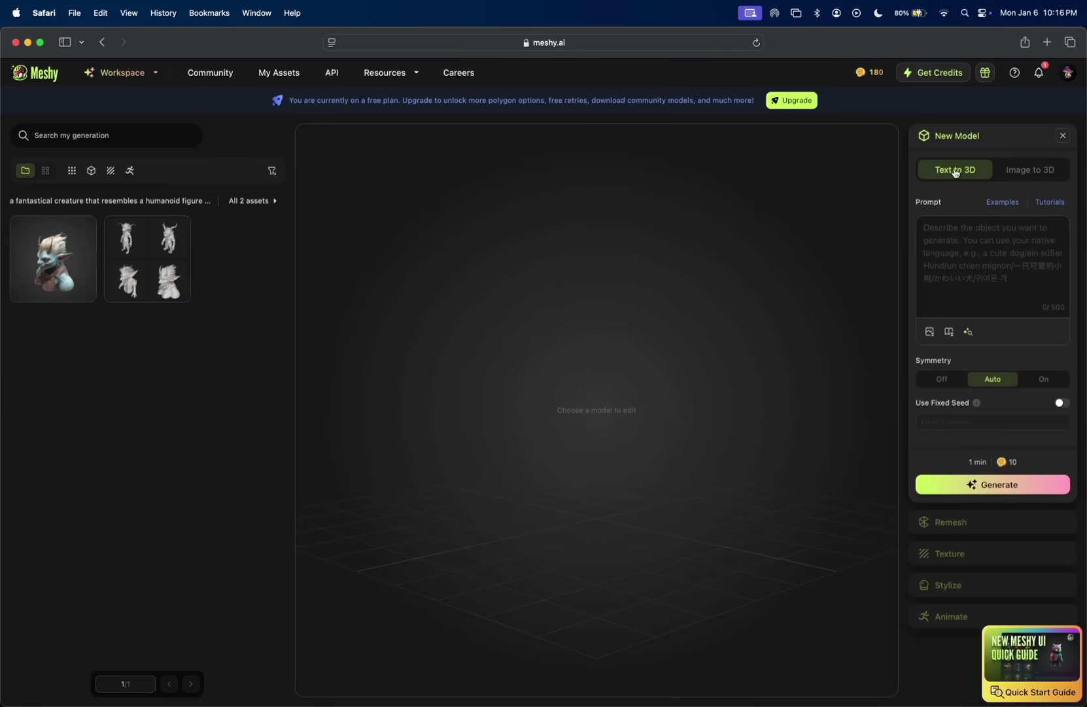
Cycle through the example prompts, ending on 'a sci-fi gun'.
left_click(1048, 170)
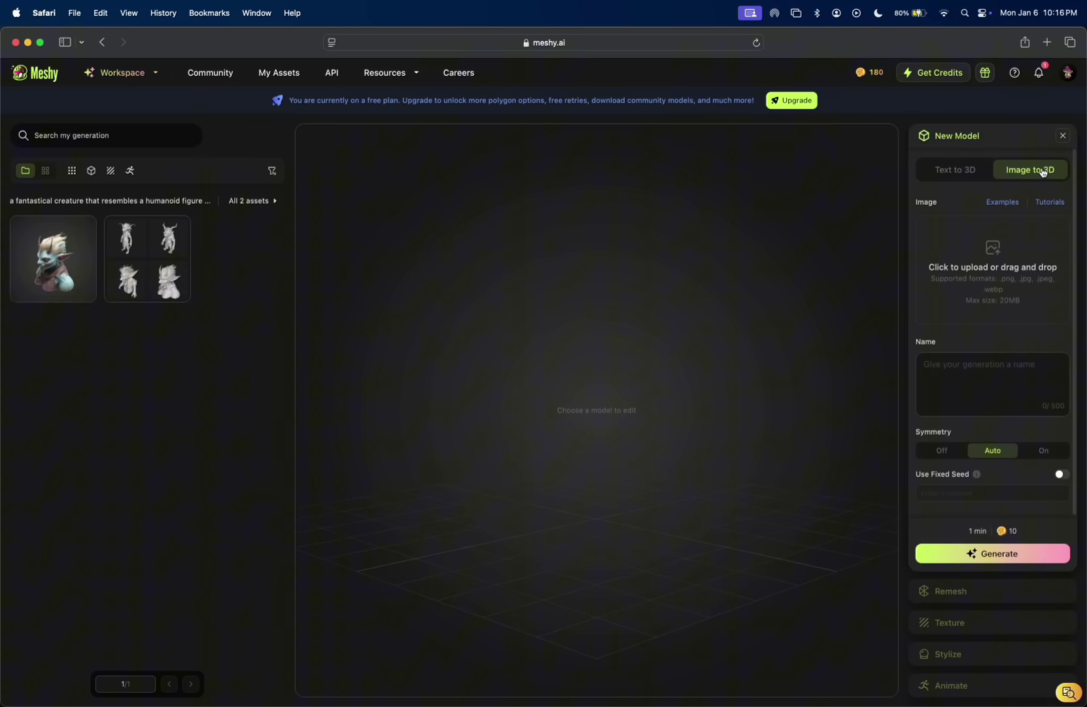
left_click(974, 174)
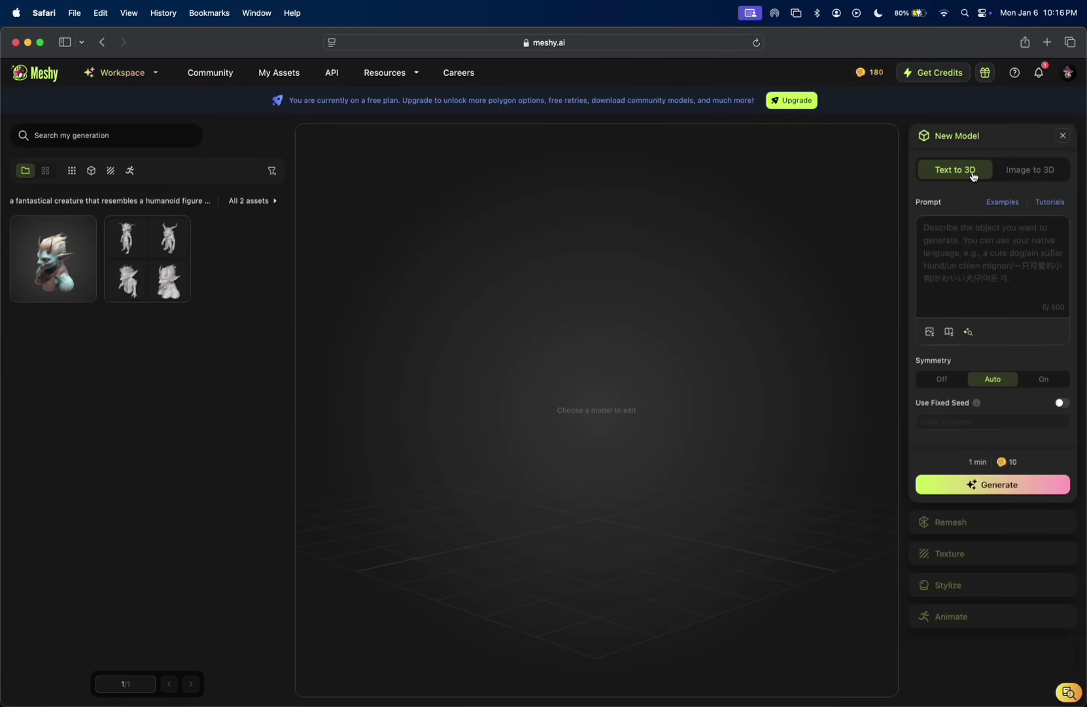
left_click(1003, 203)
left_click(1003, 202)
left_click(1006, 203)
left_click(1007, 205)
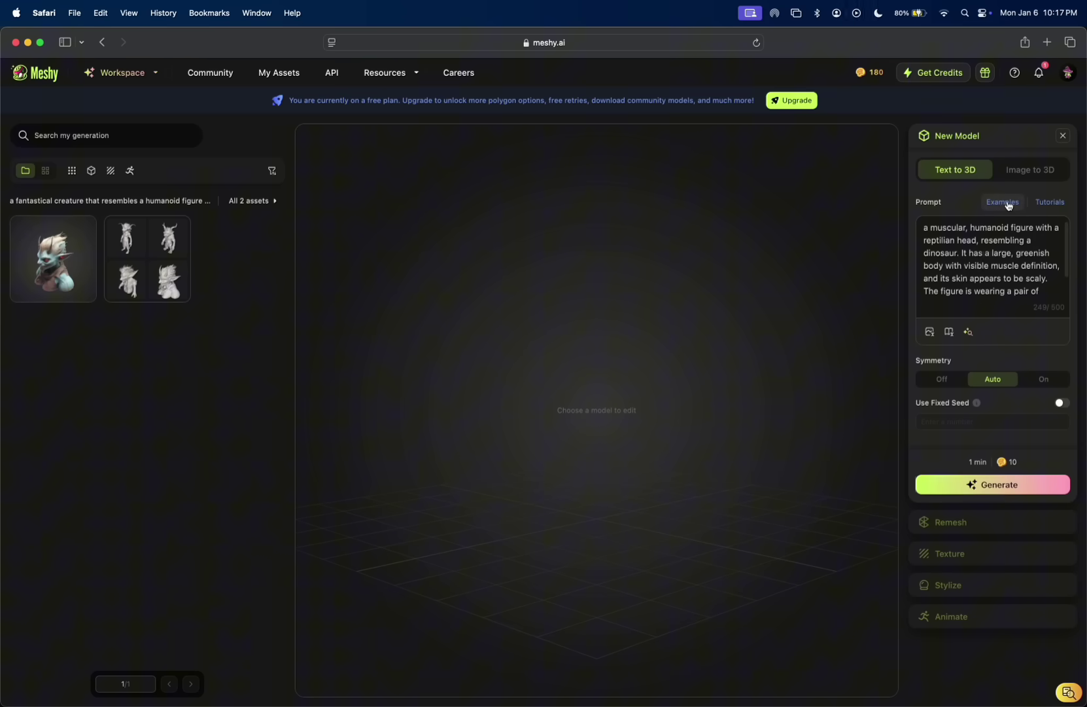
left_click(1008, 204)
left_click(1007, 204)
left_click(1007, 204)
left_click(1007, 204)
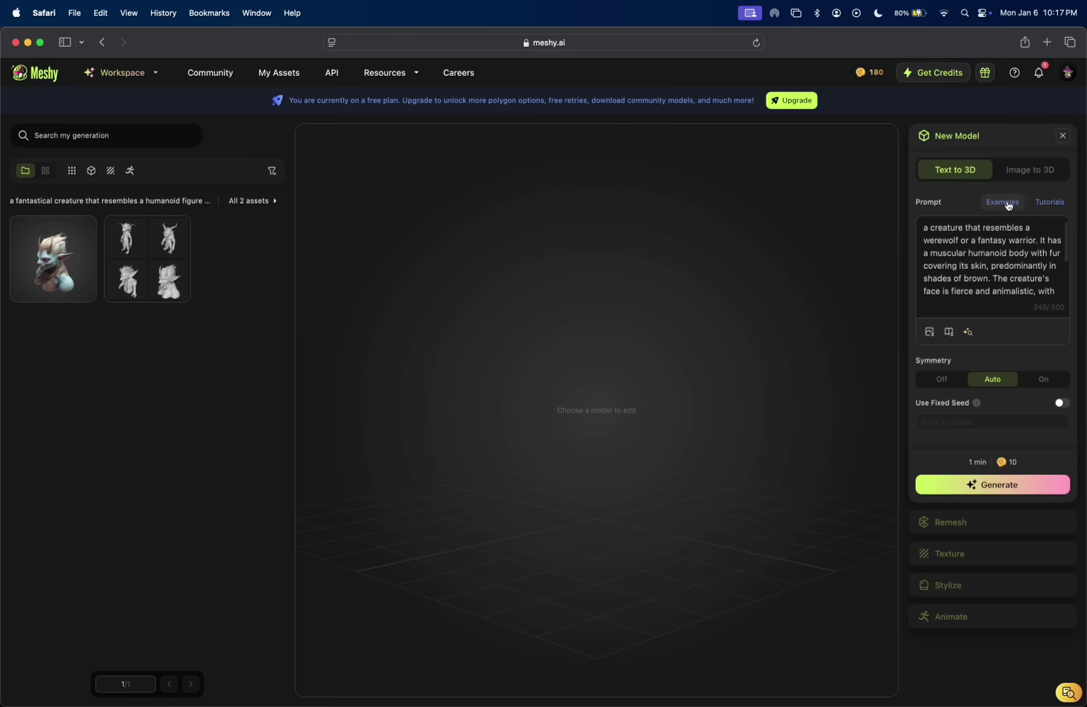
left_click(1007, 204)
left_click(1007, 204)
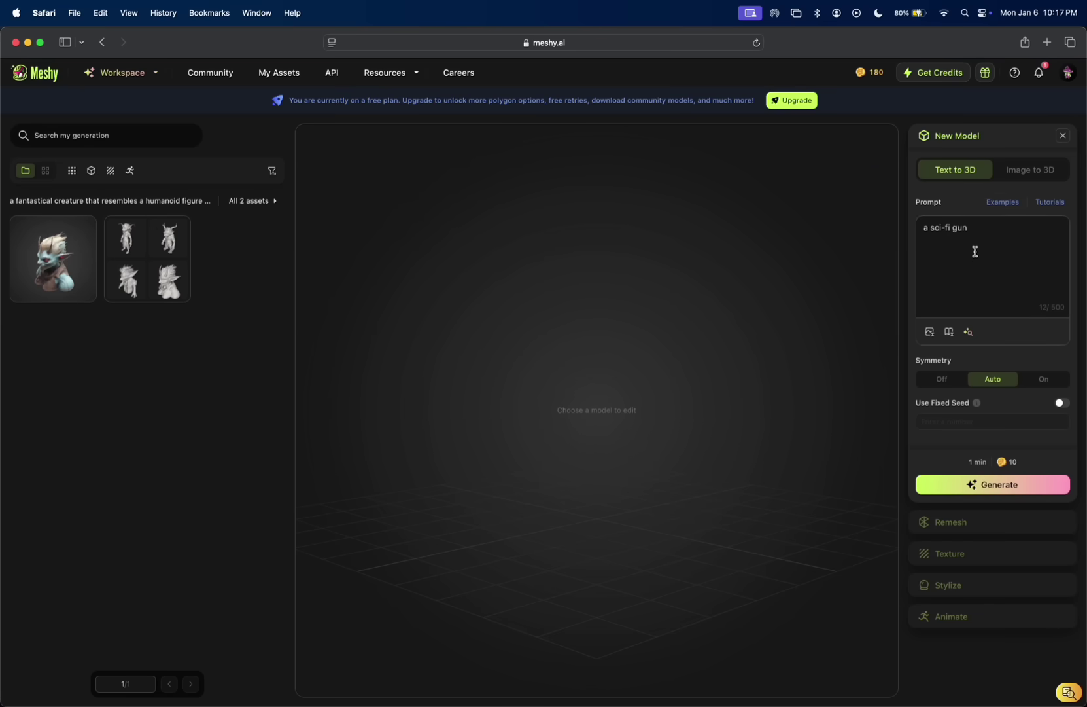
Replace the prompt with the pasted pale blue, red-eyed humanoid eagle description and review it.
left_click(1024, 305)
key("super+a")
key("super+v")
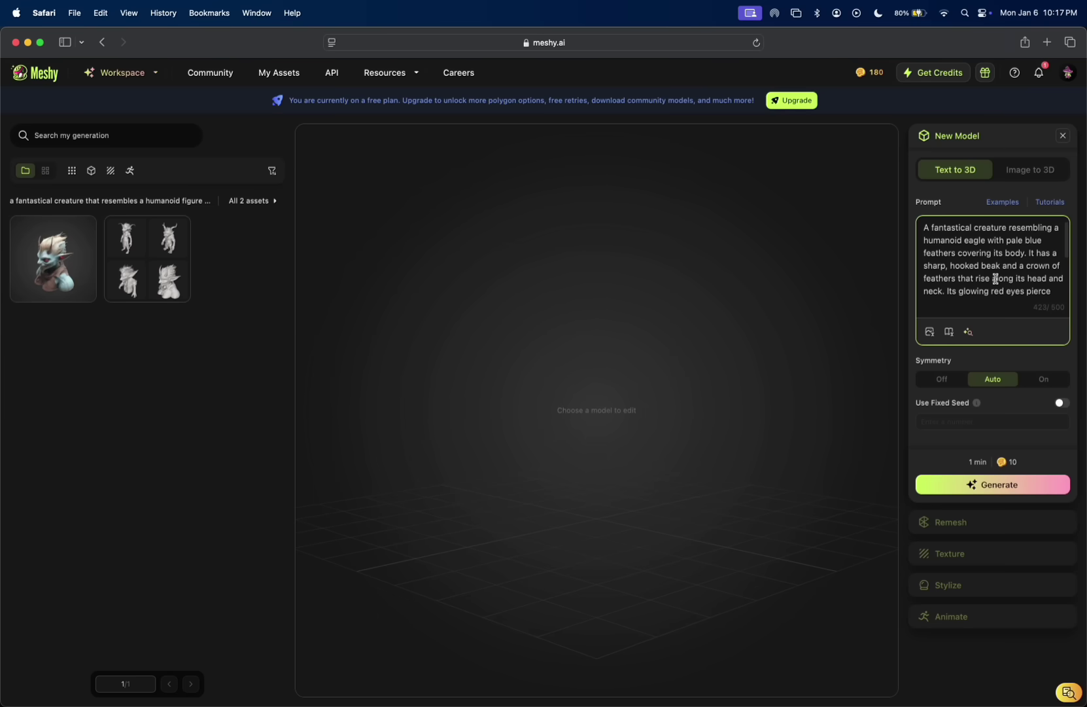
scroll(985, 267, "down", 5)
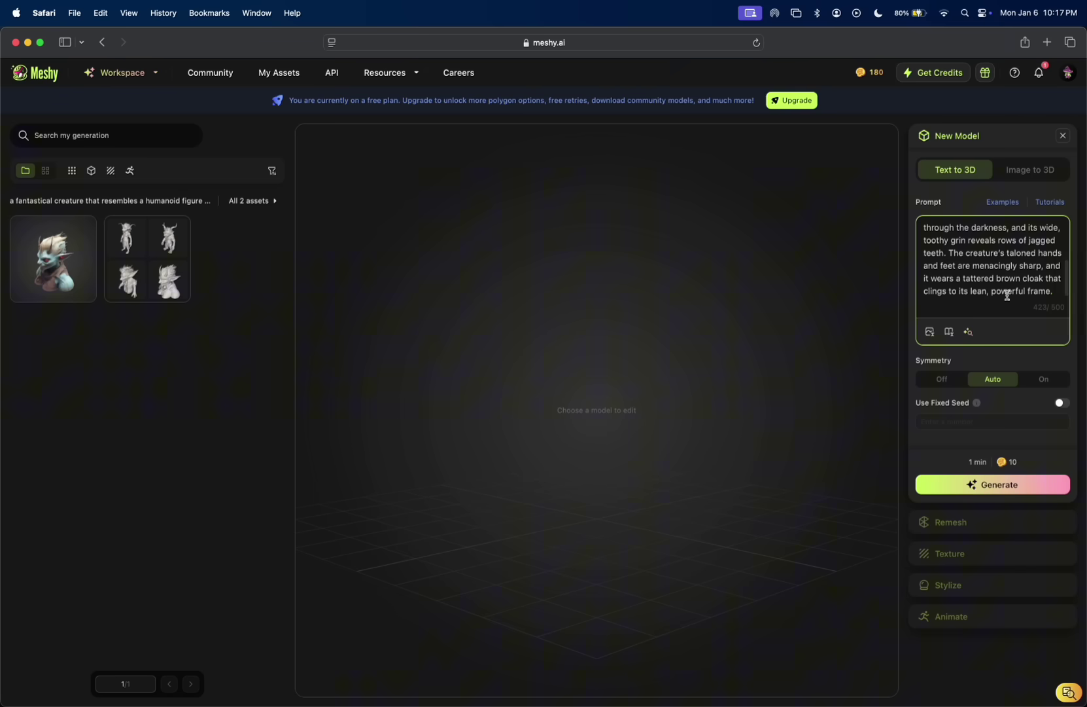
scroll(999, 296, "up", 3)
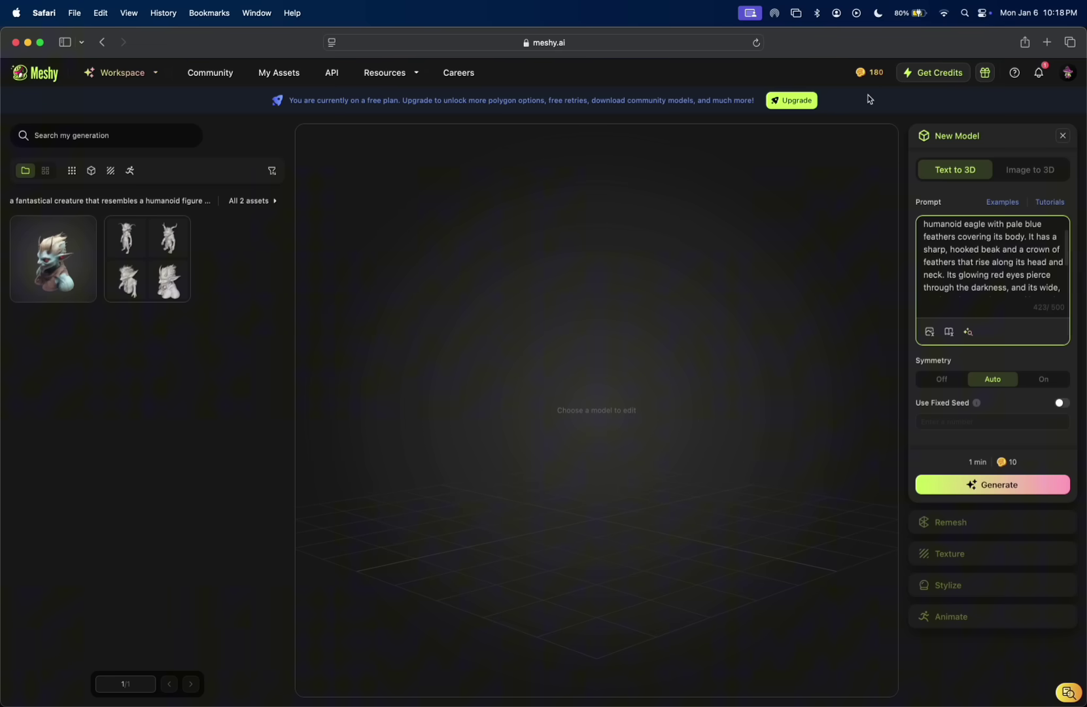
Generate the four humanoid eagle drafts from the prompt.
left_click(1007, 492)
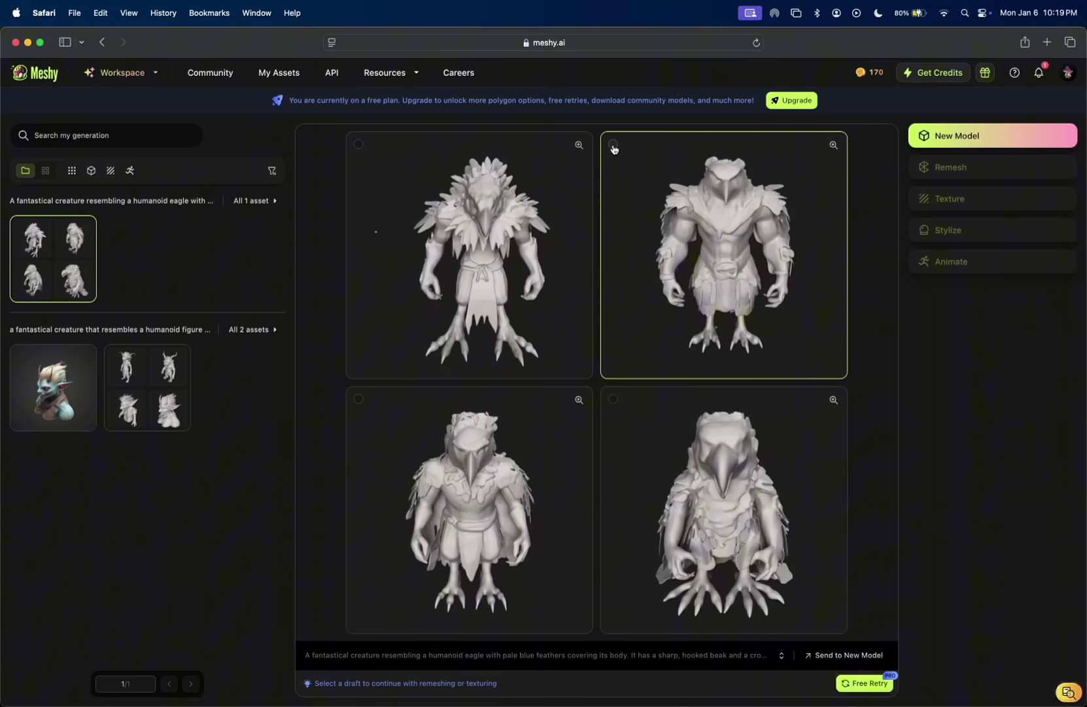
Send the second draft for texturing with a Fixed 10K Quad remesh.
left_click(613, 144)
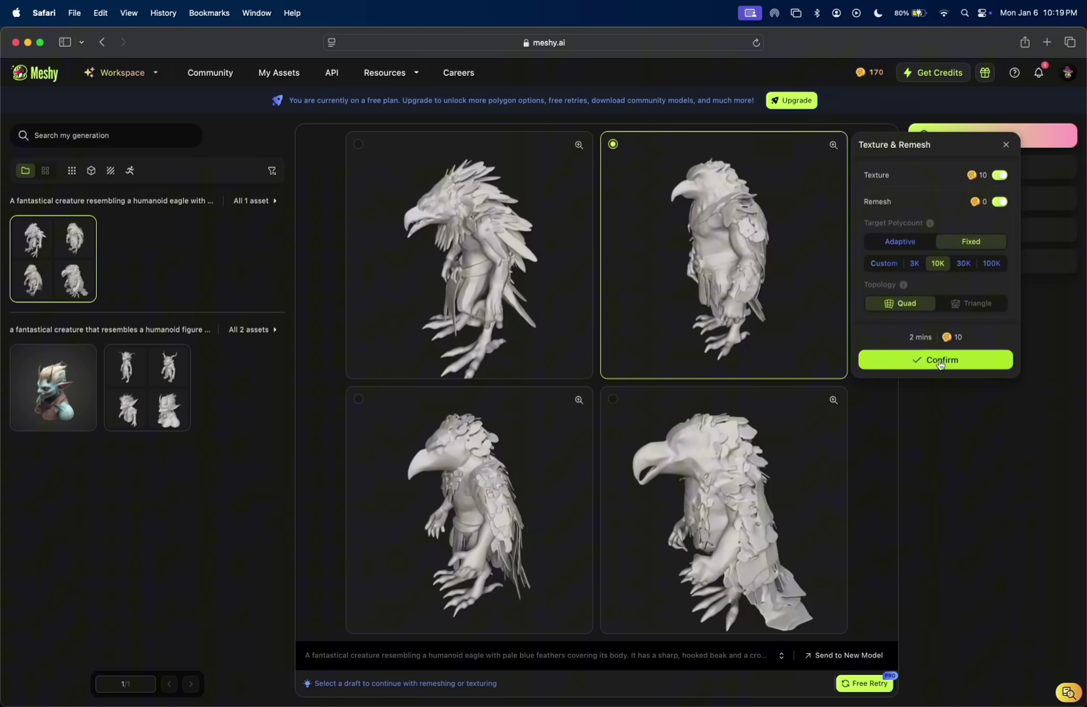
left_click(939, 363)
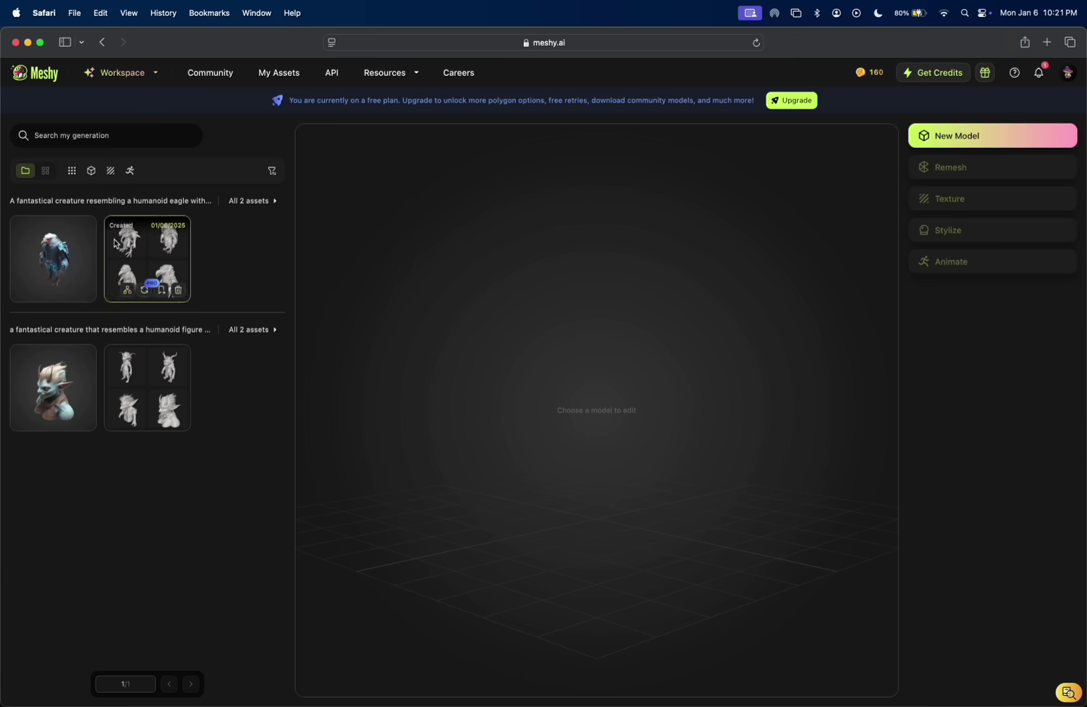
Open the textured eagle, orbit it, glance at the drafts, then return to it facing front.
left_click(58, 261)
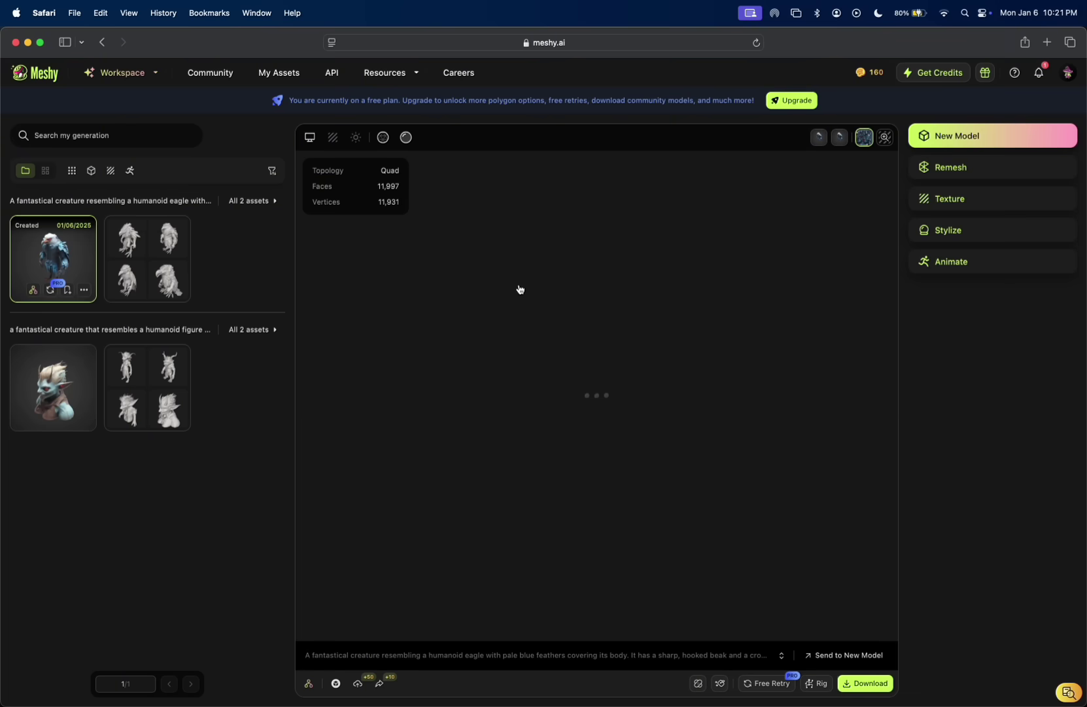
left_click_drag(658, 487, 530, 331)
left_click(147, 258)
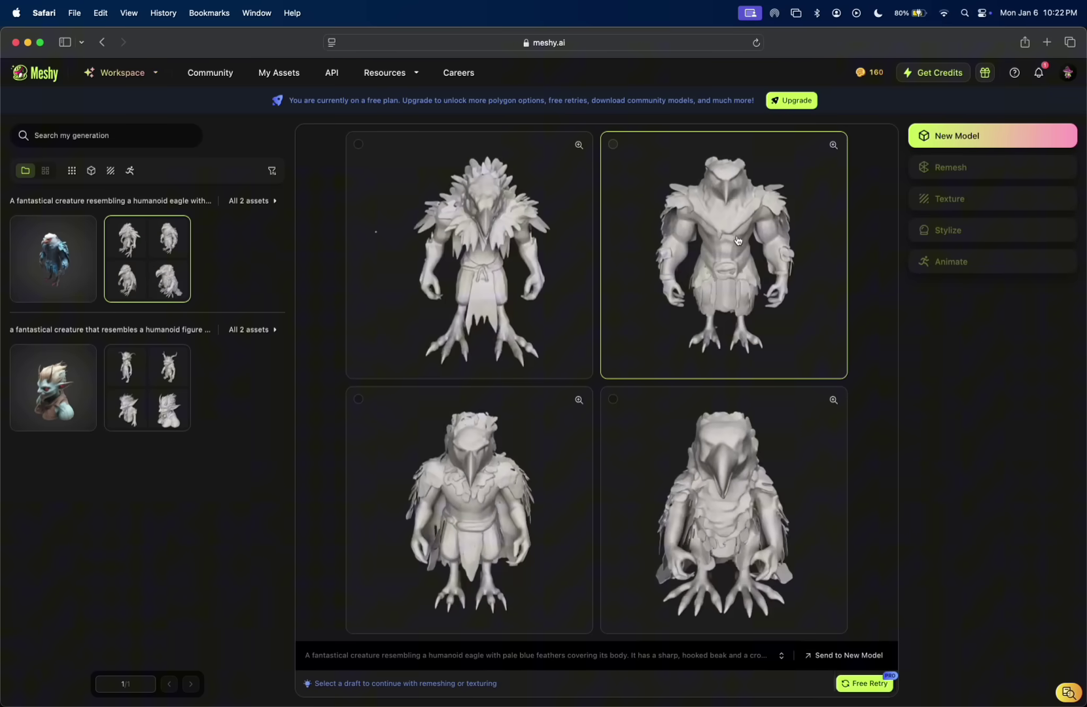
left_click(52, 259)
left_click_drag(656, 387, 644, 363)
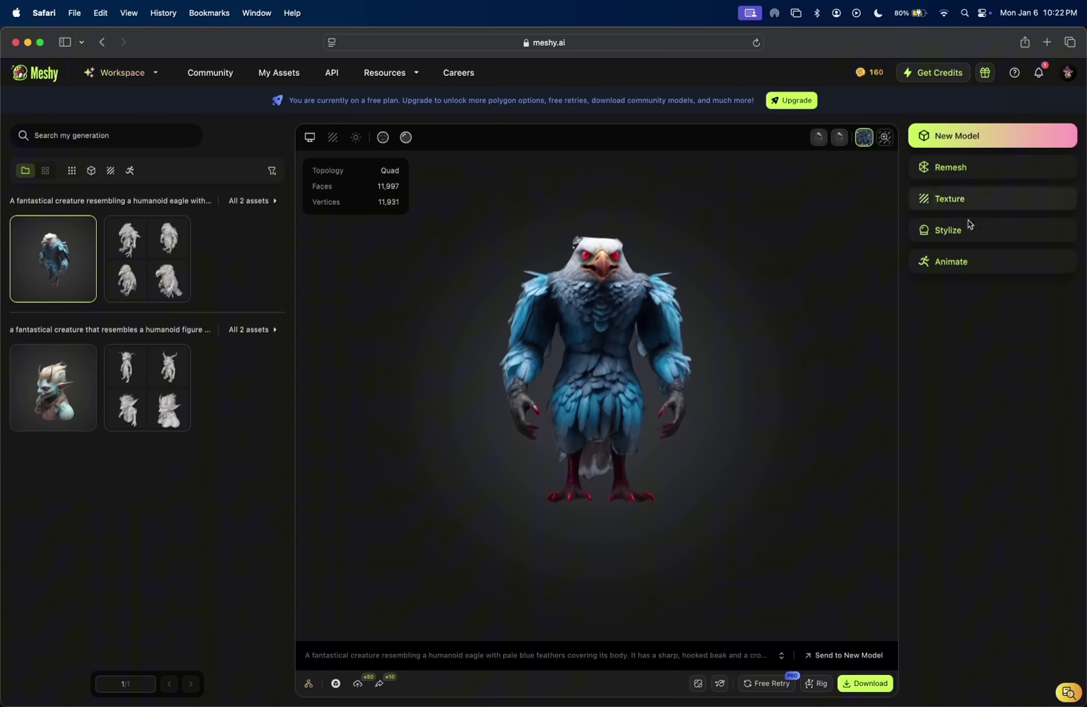
Expand the Animate, Remesh and Texture option panels.
left_click(942, 268)
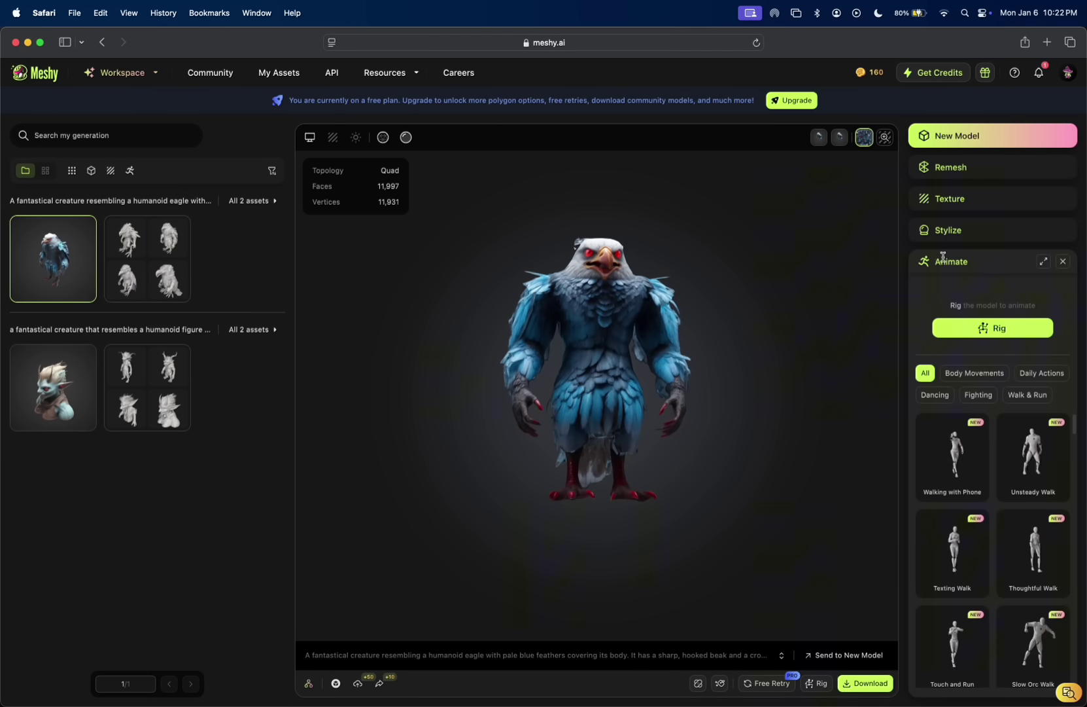
left_click(952, 170)
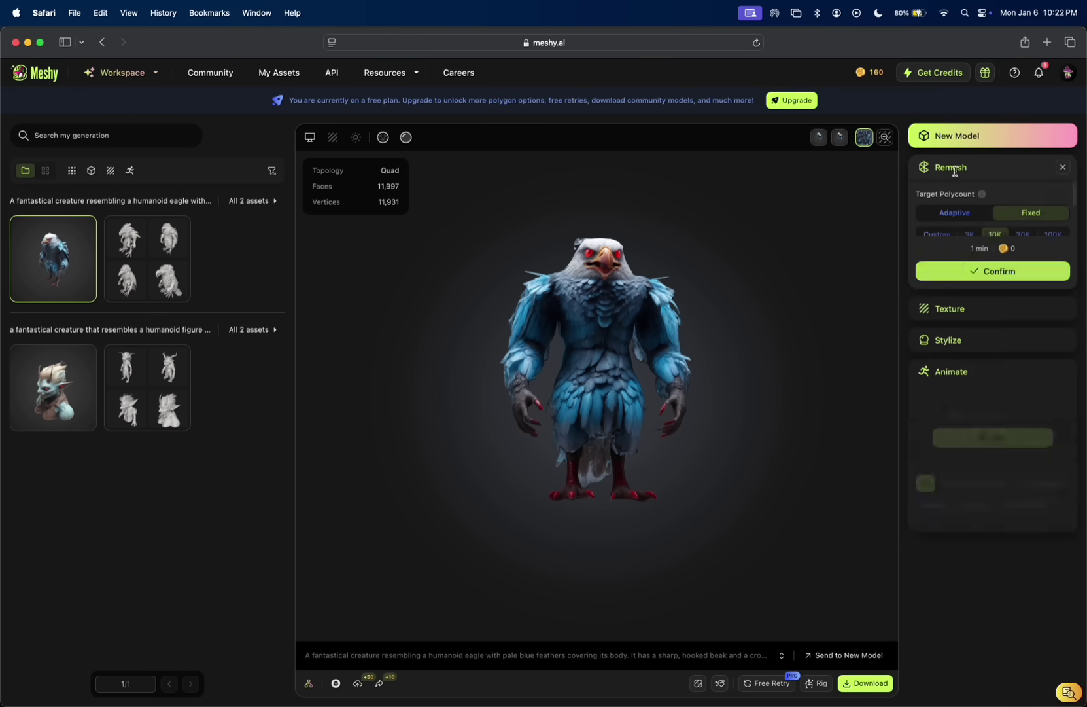
left_click(956, 370)
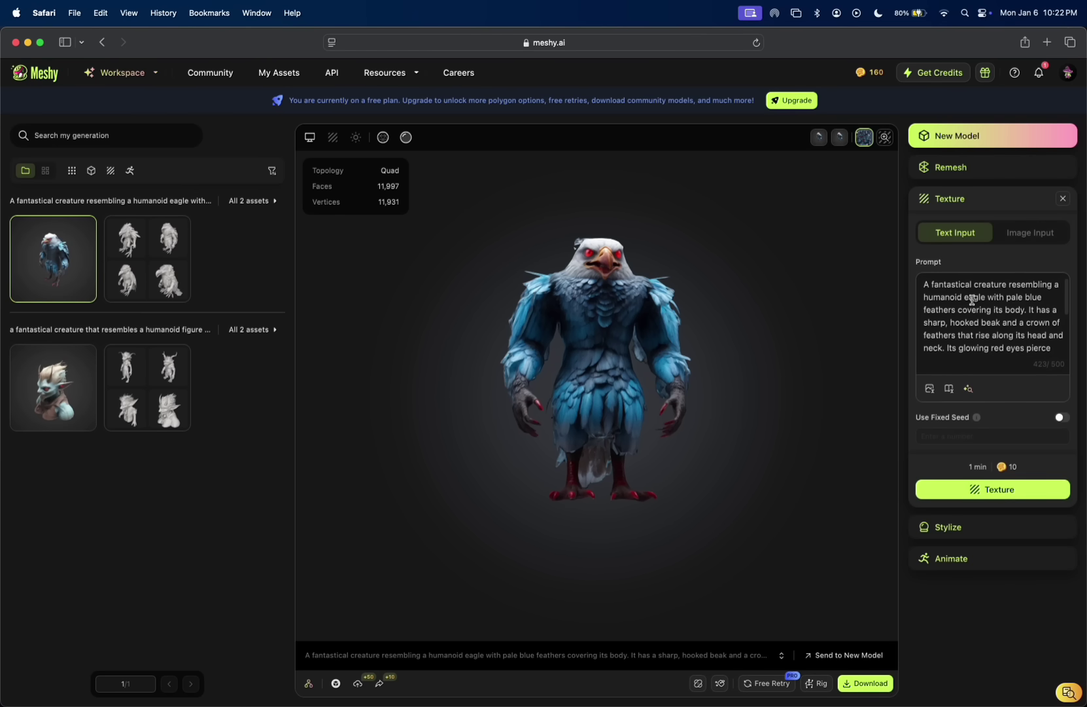
Compare untextured, textured and brighter shading modes on the eagle from a three-quarter view.
left_click(840, 140)
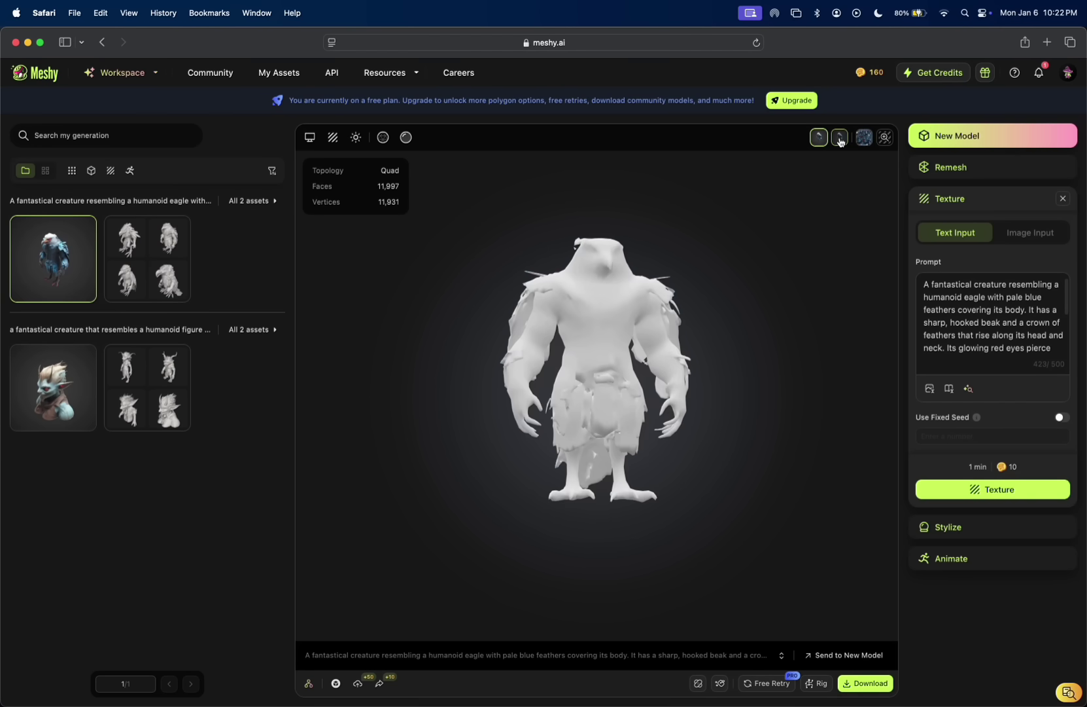
left_click(841, 141)
left_click(862, 140)
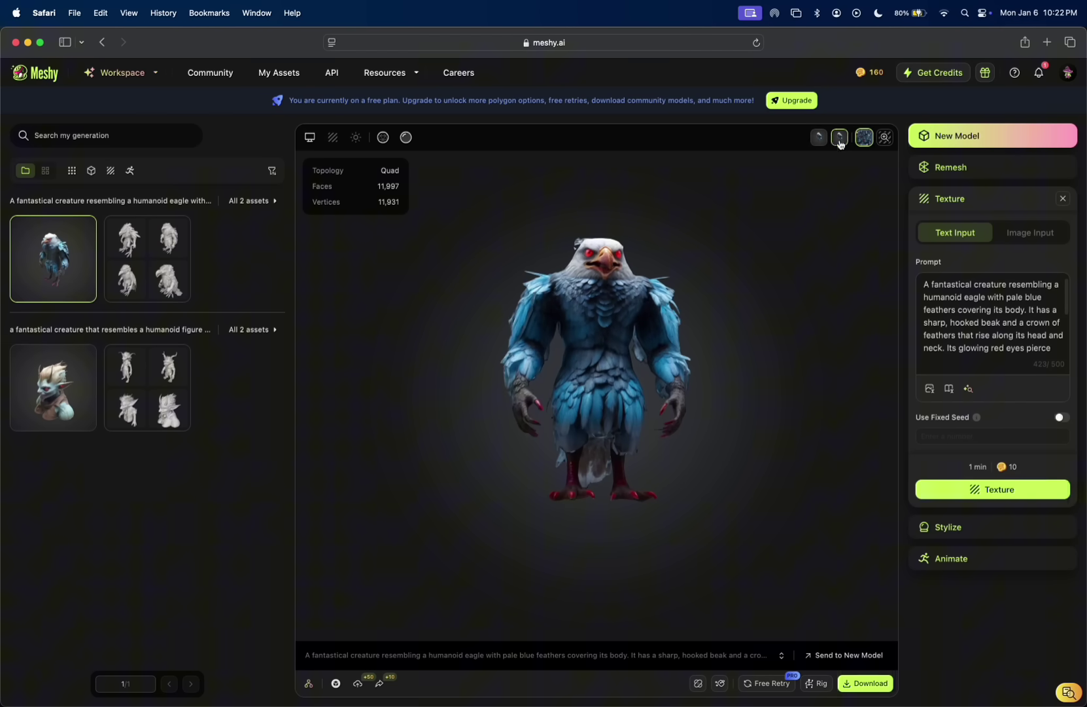
left_click_drag(652, 354, 708, 374)
left_click(820, 137)
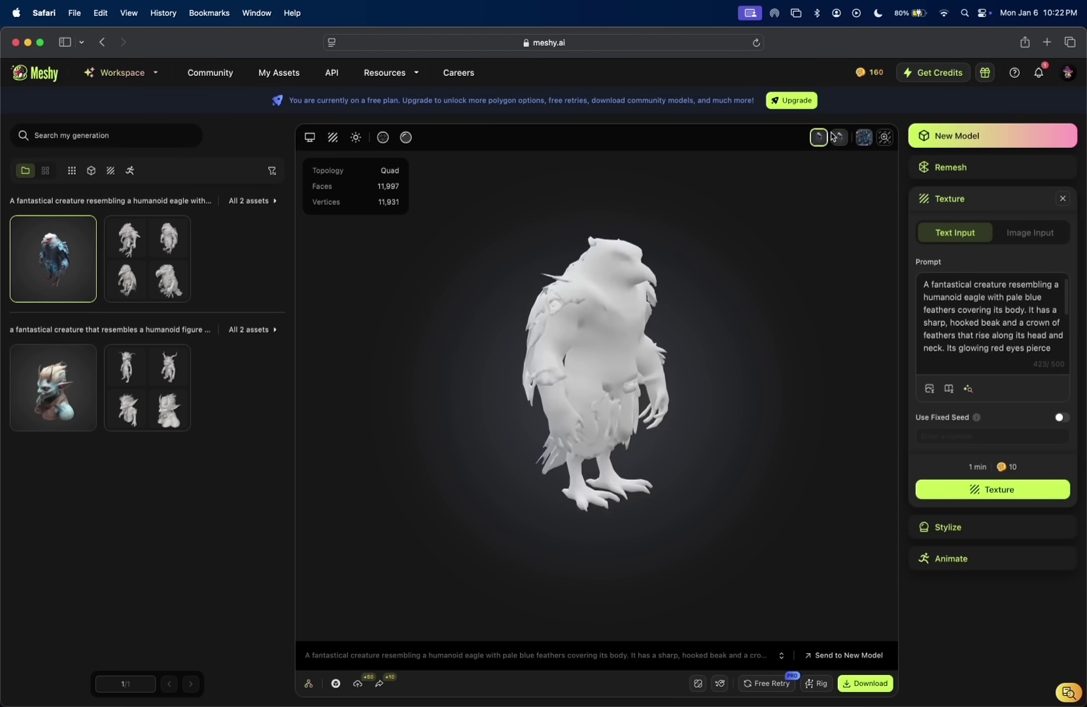
left_click(840, 138)
left_click(862, 139)
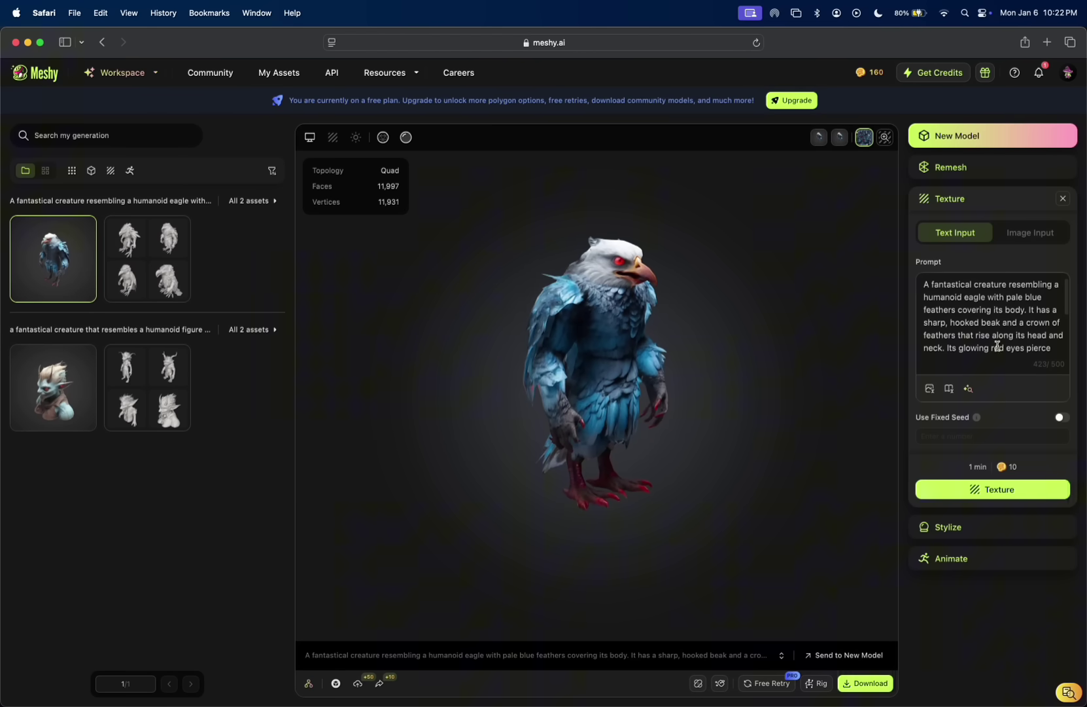
Expand Stylize, then return to the Animate options and browse the walk animations.
left_click(948, 527)
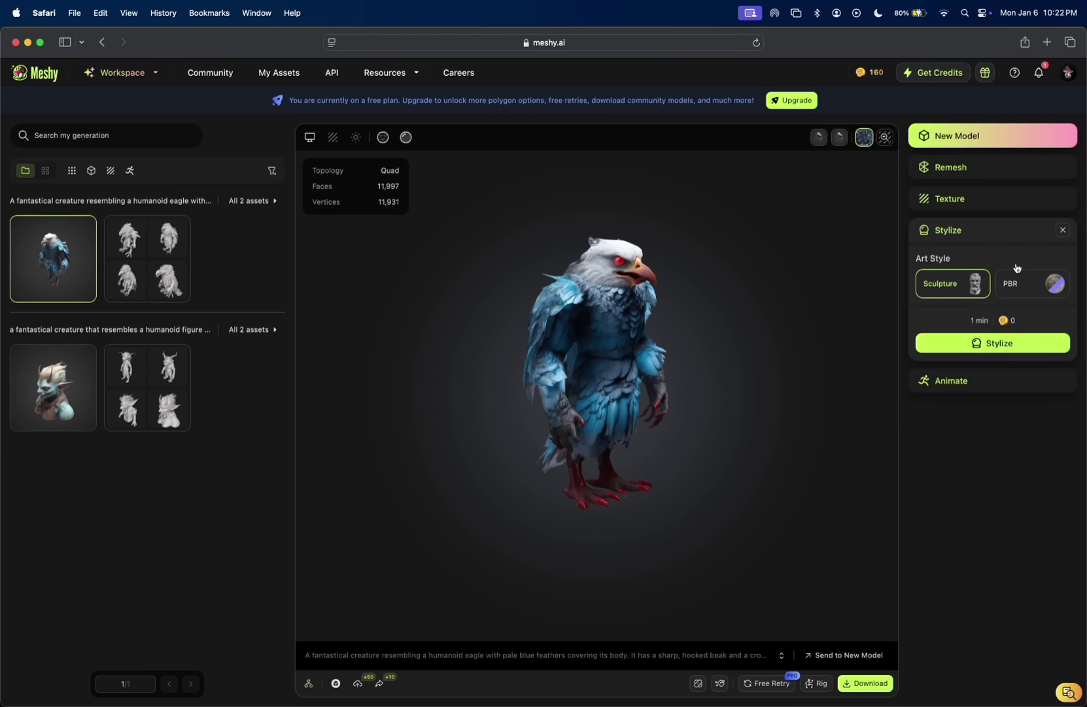
left_click(991, 382)
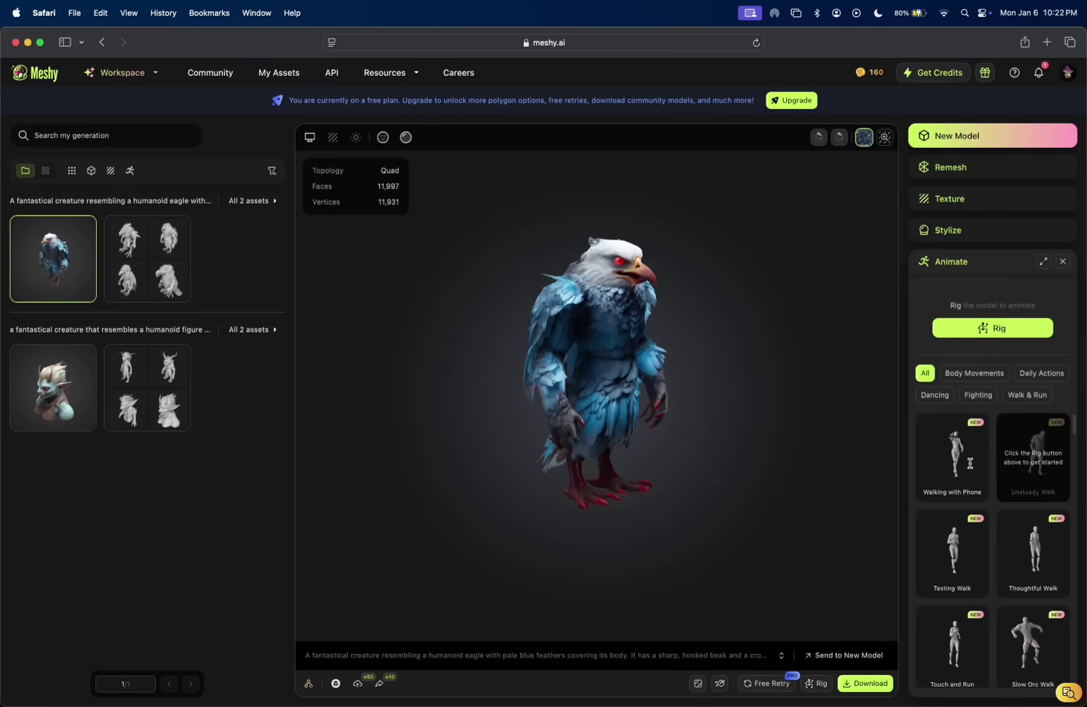
scroll(948, 498, "down", 1)
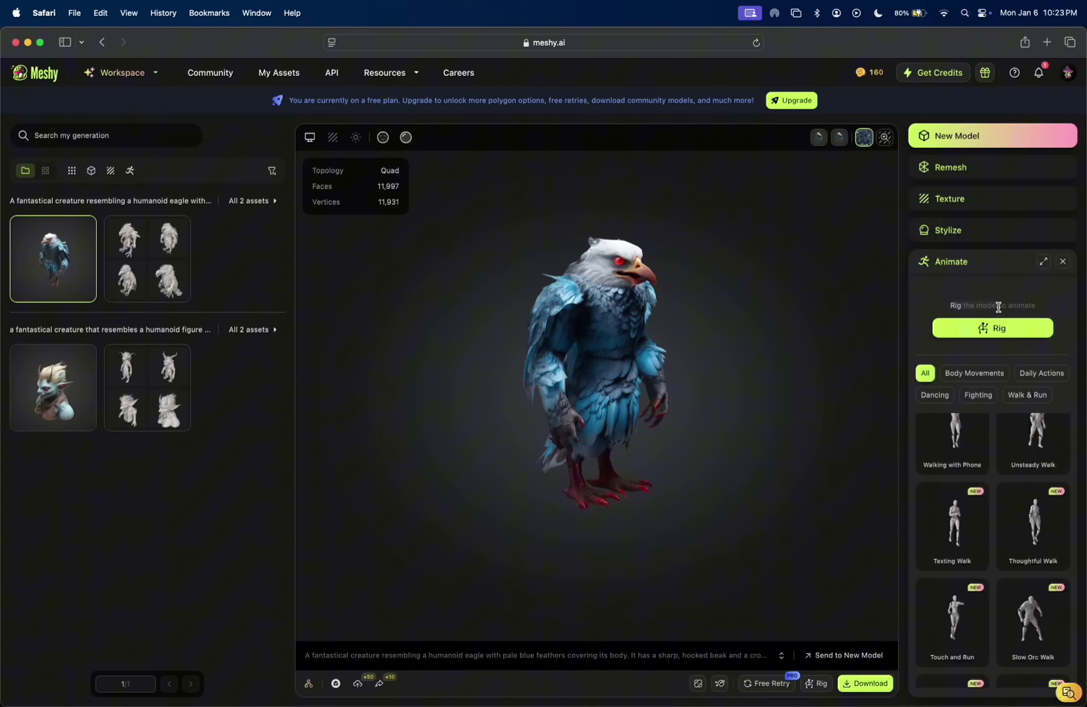
Rig the eagle as a Humanoid, rotating it to X 18.1 before placing markers.
left_click(1002, 332)
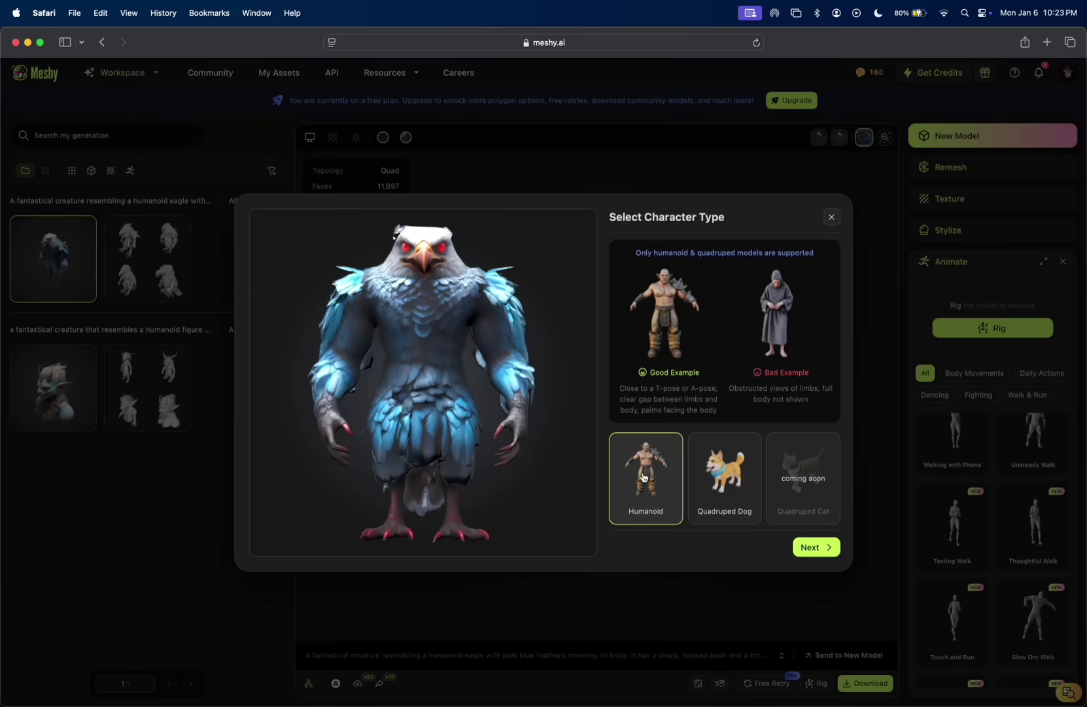
left_click(817, 547)
left_click_drag(687, 314, 688, 316)
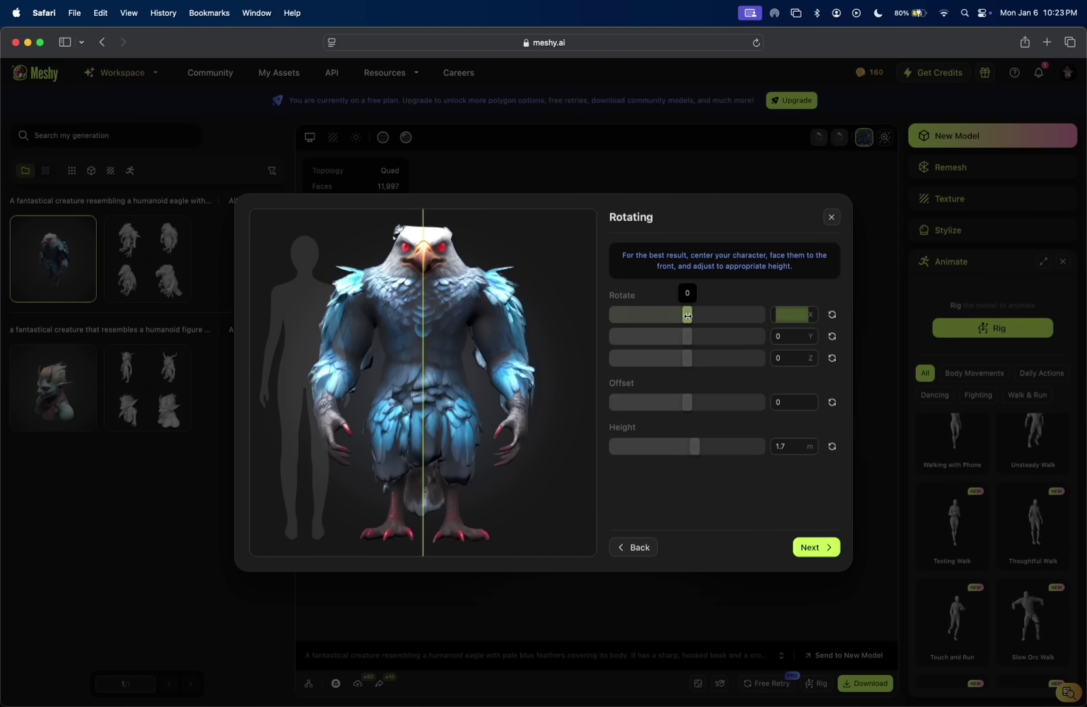
left_click(825, 549)
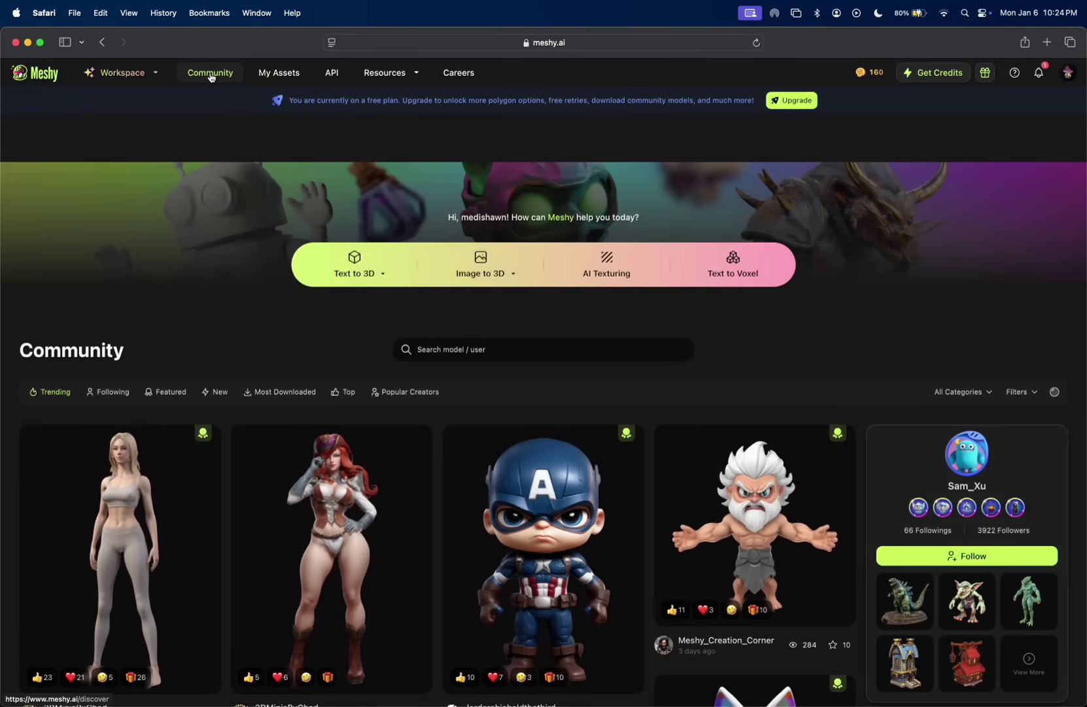
Scroll the Community page and open the chibi Captain America model's details.
scroll(243, 405, "down", 3)
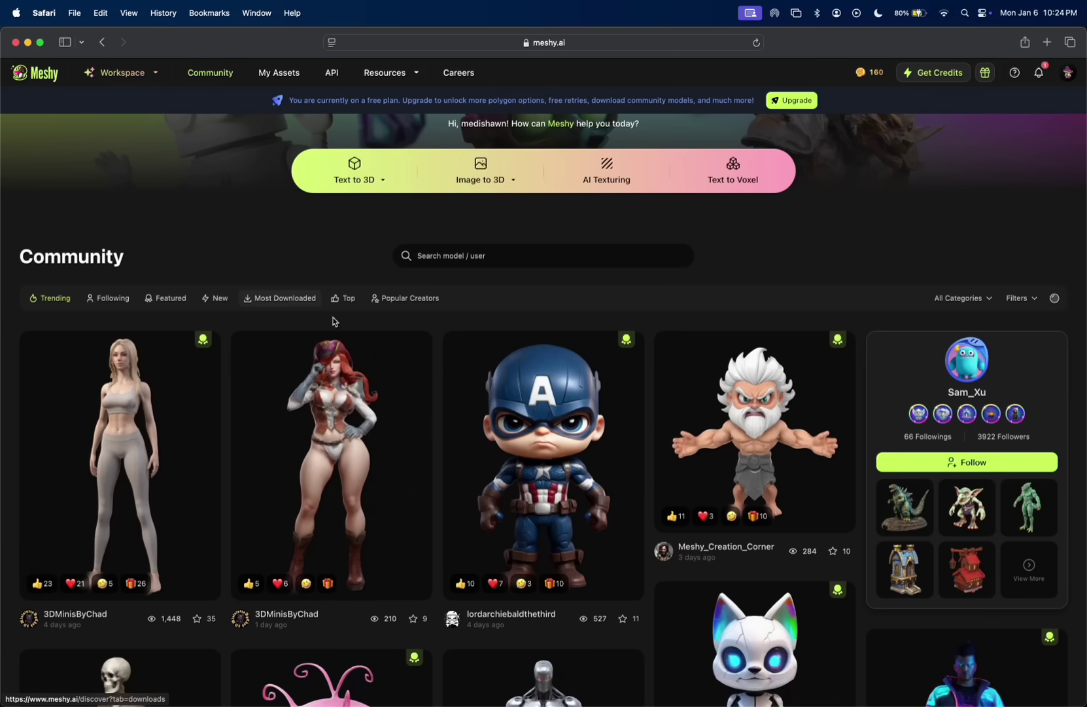
scroll(400, 413, "down", 2)
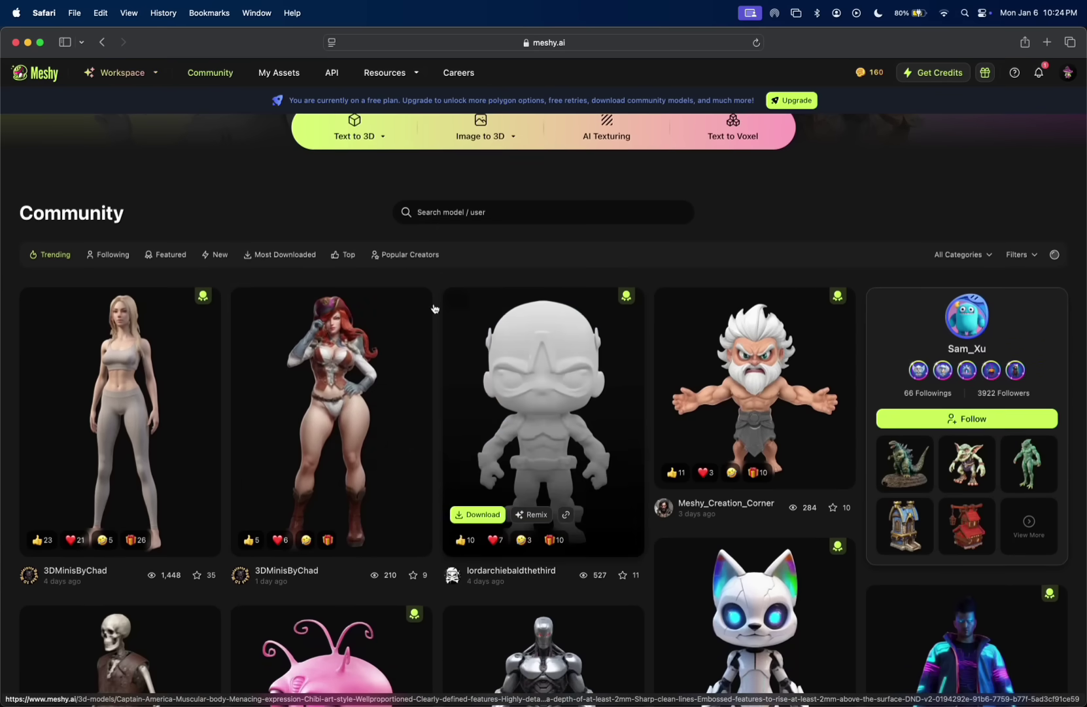
scroll(547, 433, "down", 3)
scroll(547, 433, "up", 3)
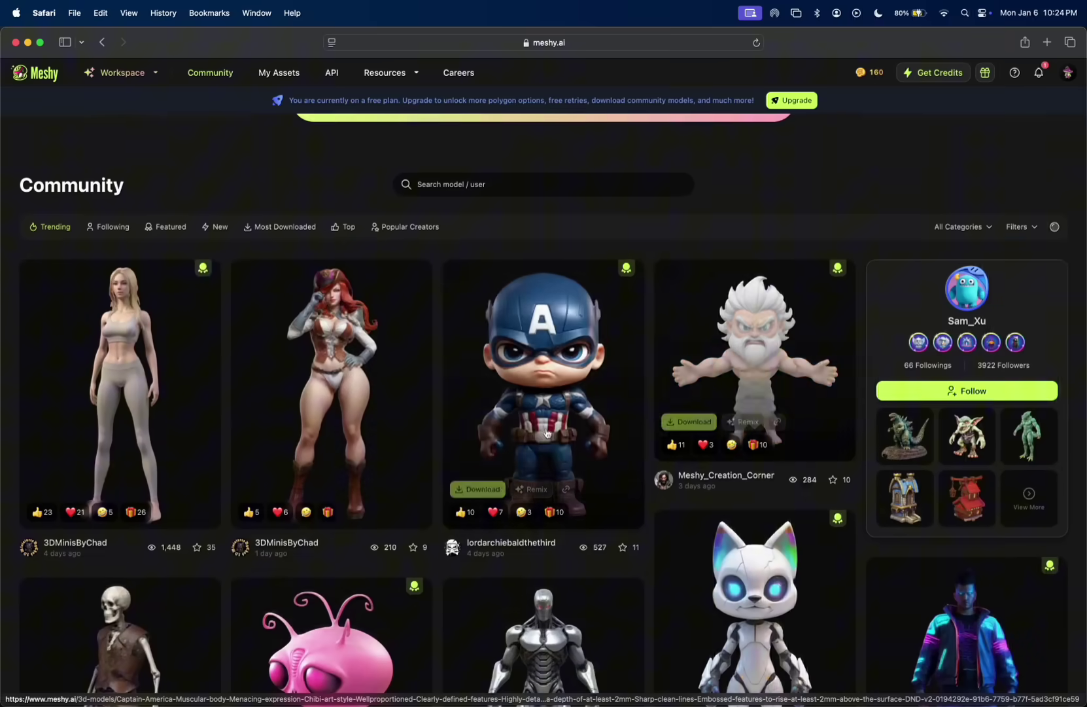
left_click(549, 335)
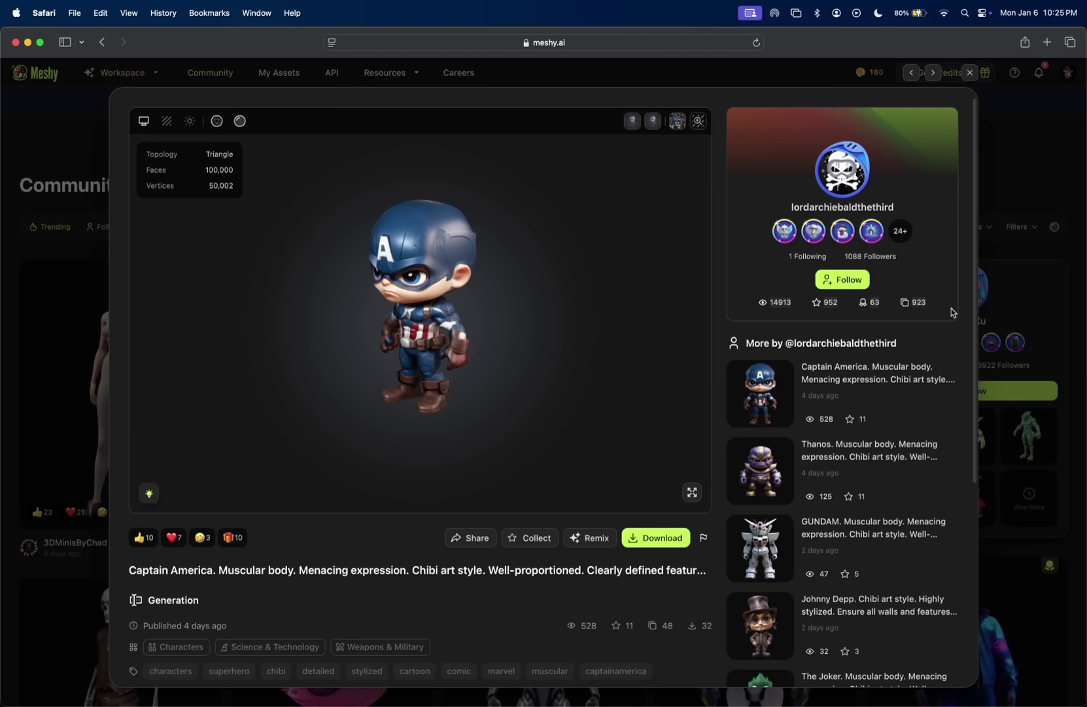
Orbit the Captain America community model and scroll its details, then return to the blue eagle.
left_click_drag(380, 415, 505, 319)
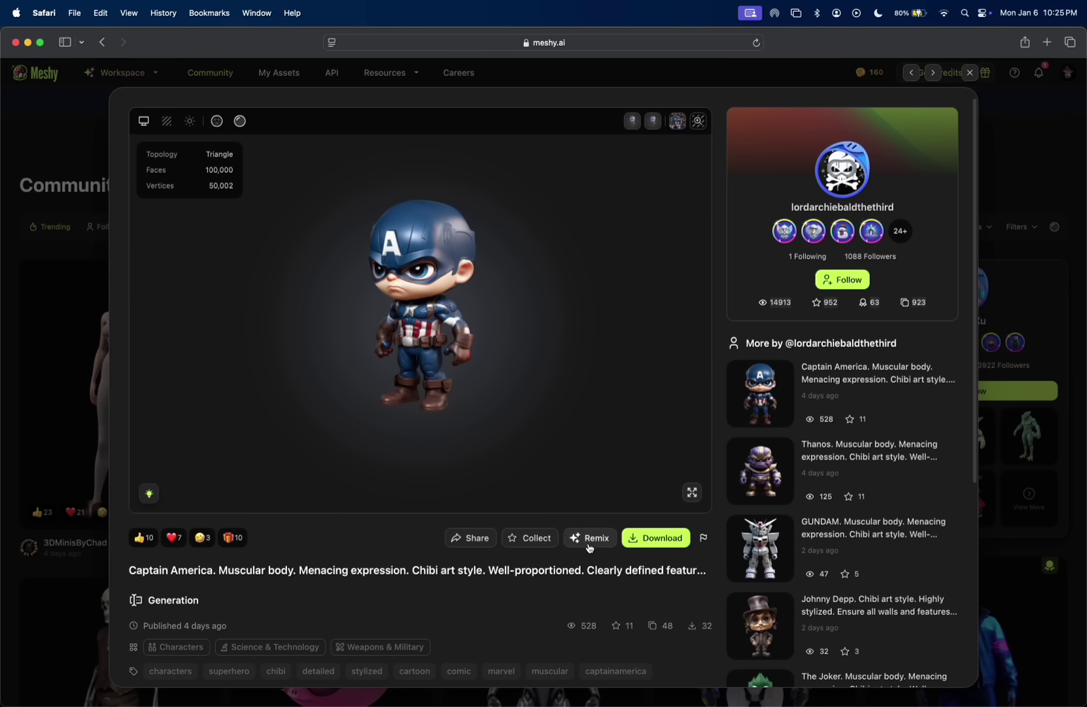
scroll(318, 600, "down", 8)
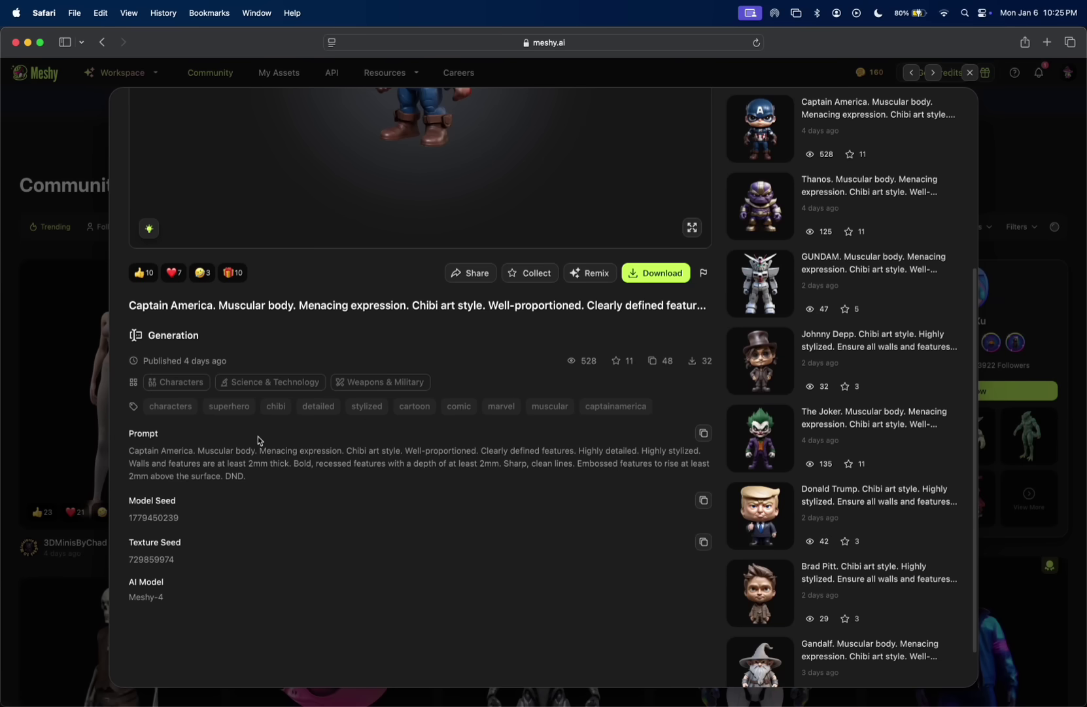
scroll(482, 456, "up", 3)
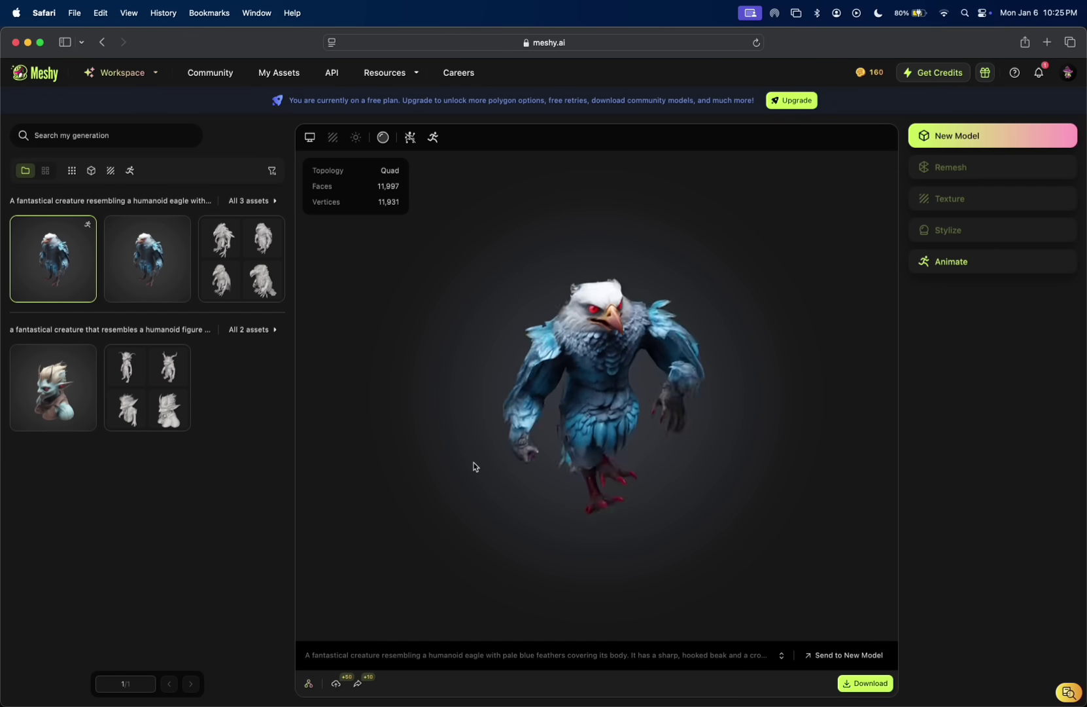
Preview the Triple Combo Attack fighting move on the eagle, then add Run to Walk Transition.
left_click(974, 262)
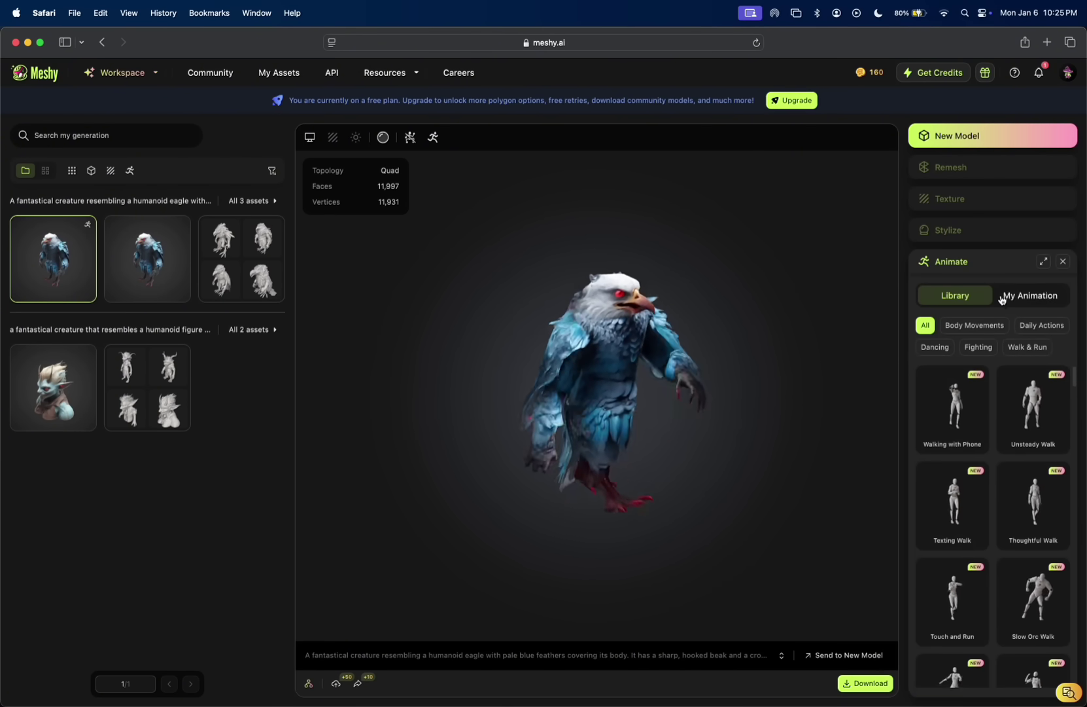
left_click(979, 347)
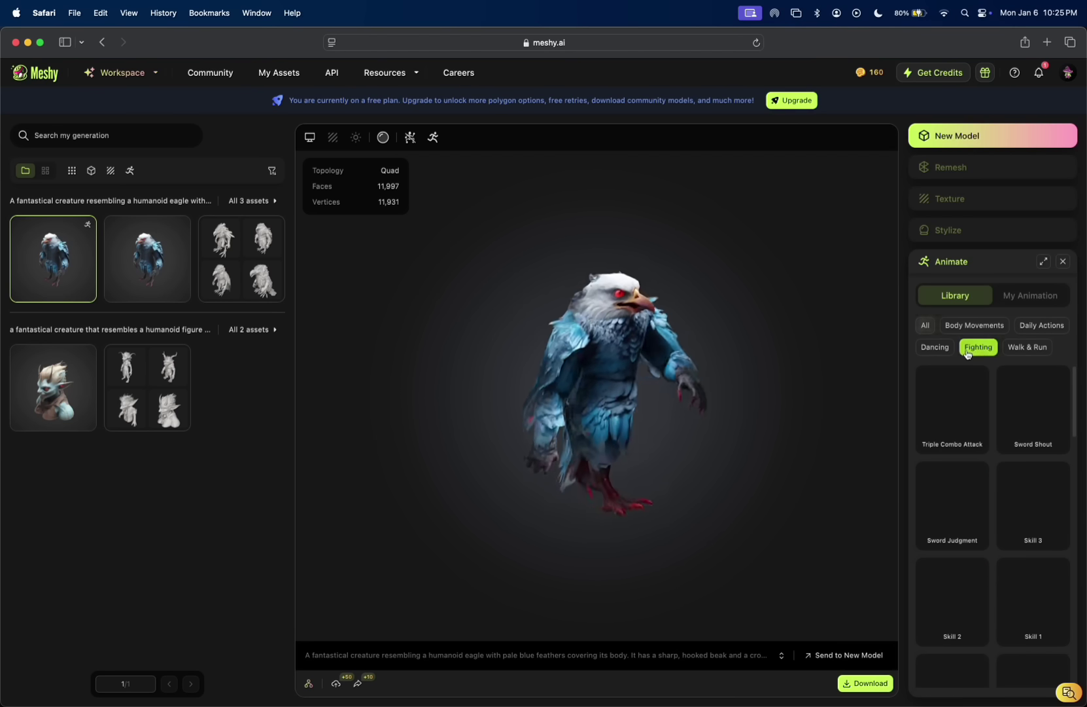
left_click(958, 393)
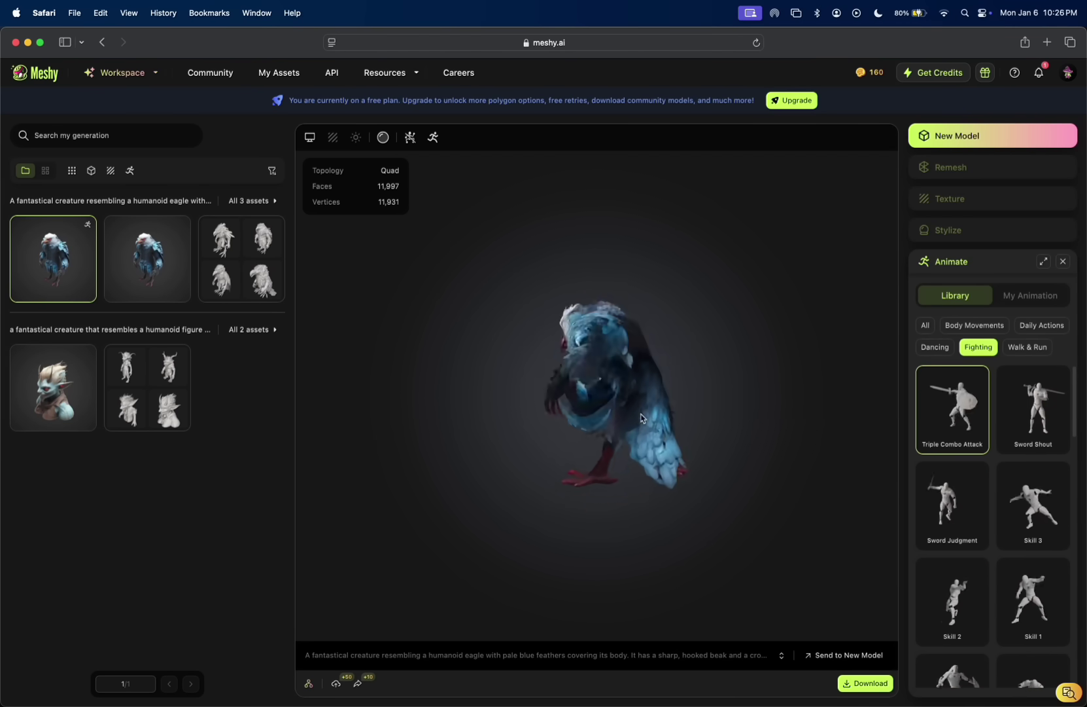
left_click(925, 325)
left_click(955, 483)
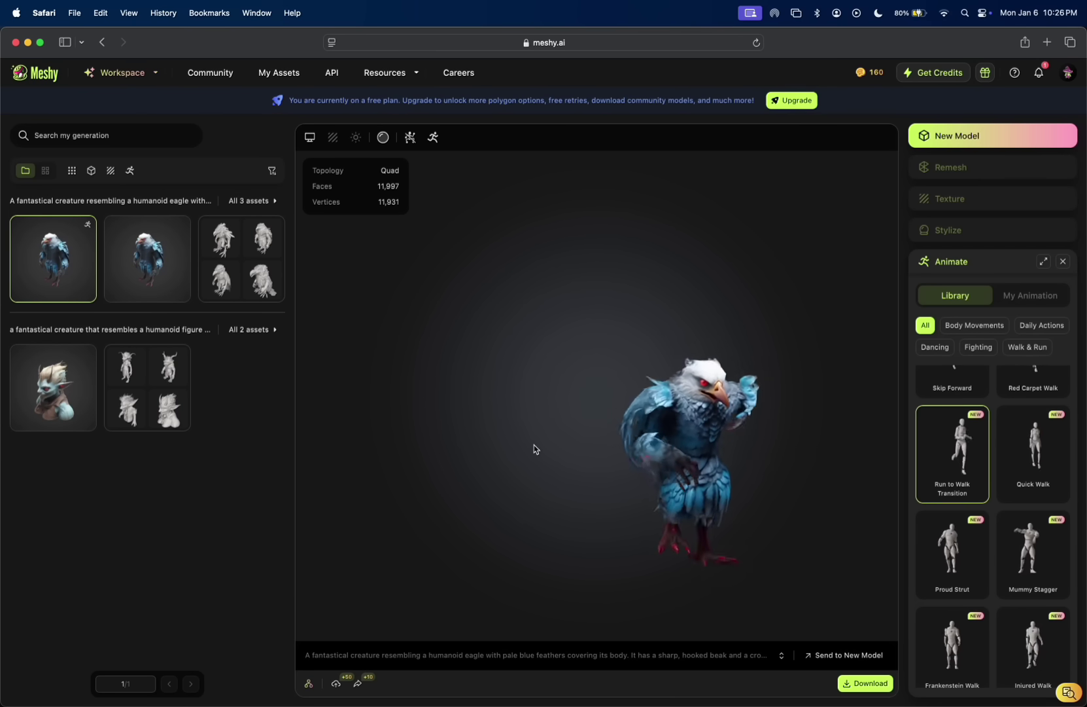
Switch to Image to 3D mode and preview the golden-retriever image in Quick Look.
left_click(121, 72)
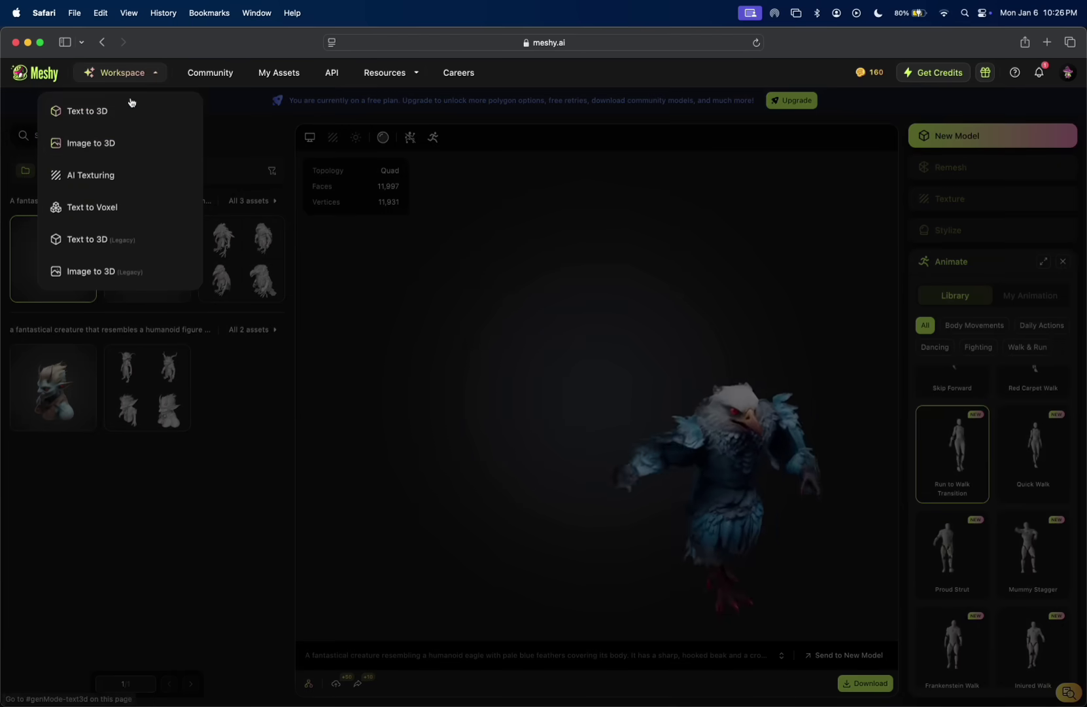
left_click(113, 145)
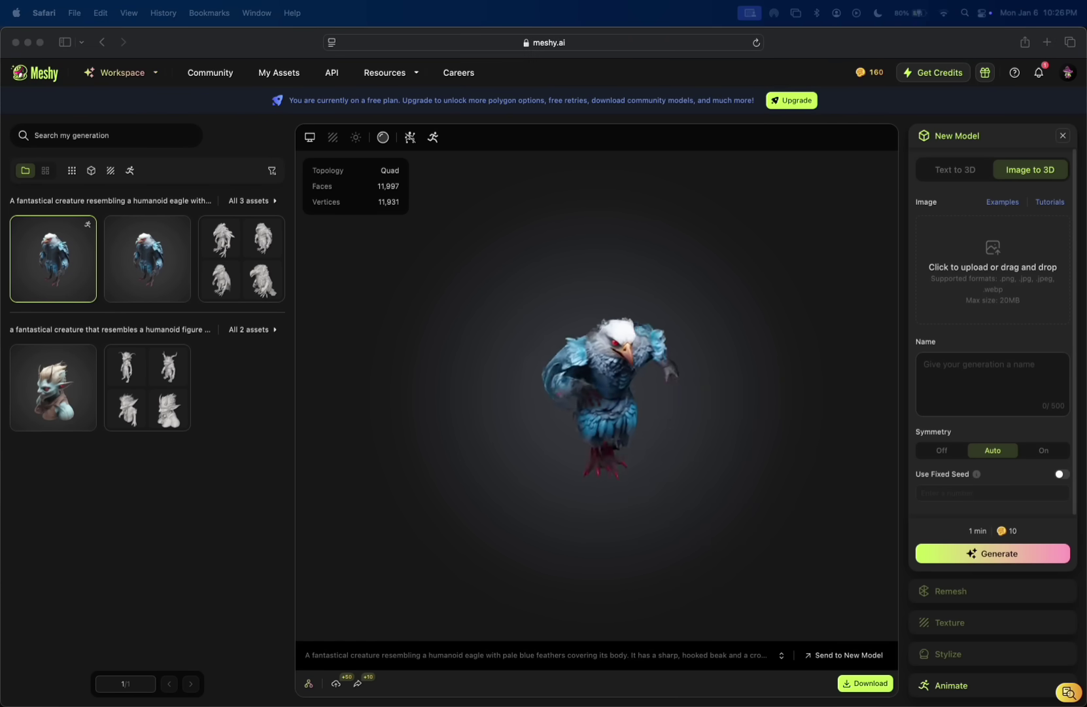
key("space")
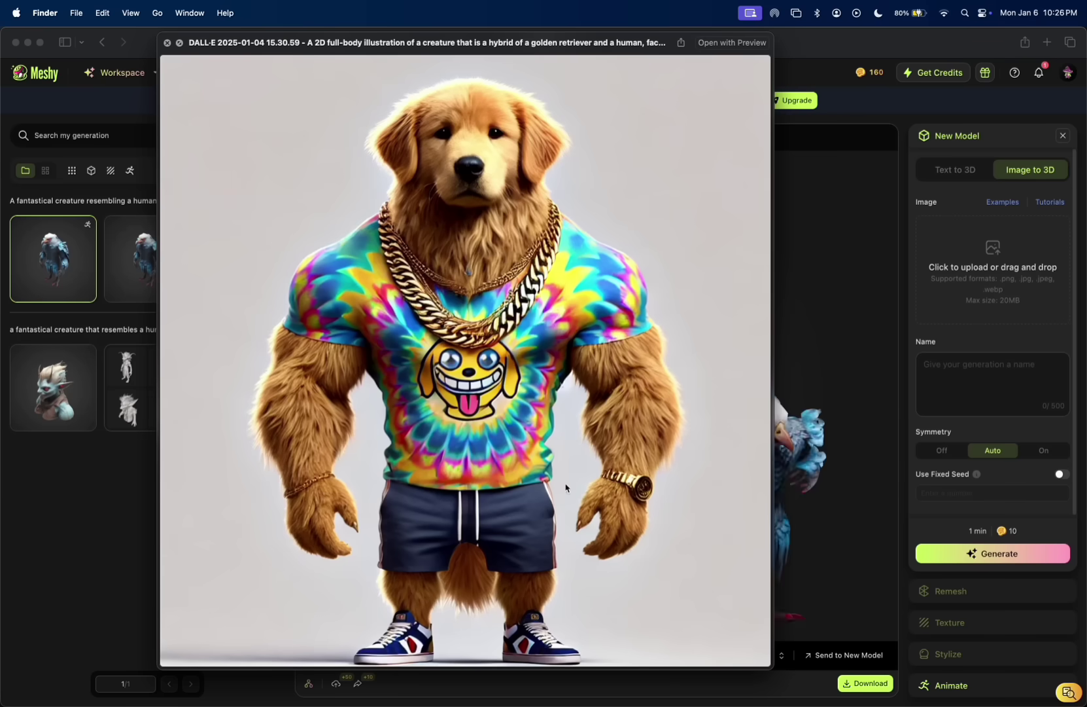
left_click_drag(477, 43, 437, 36)
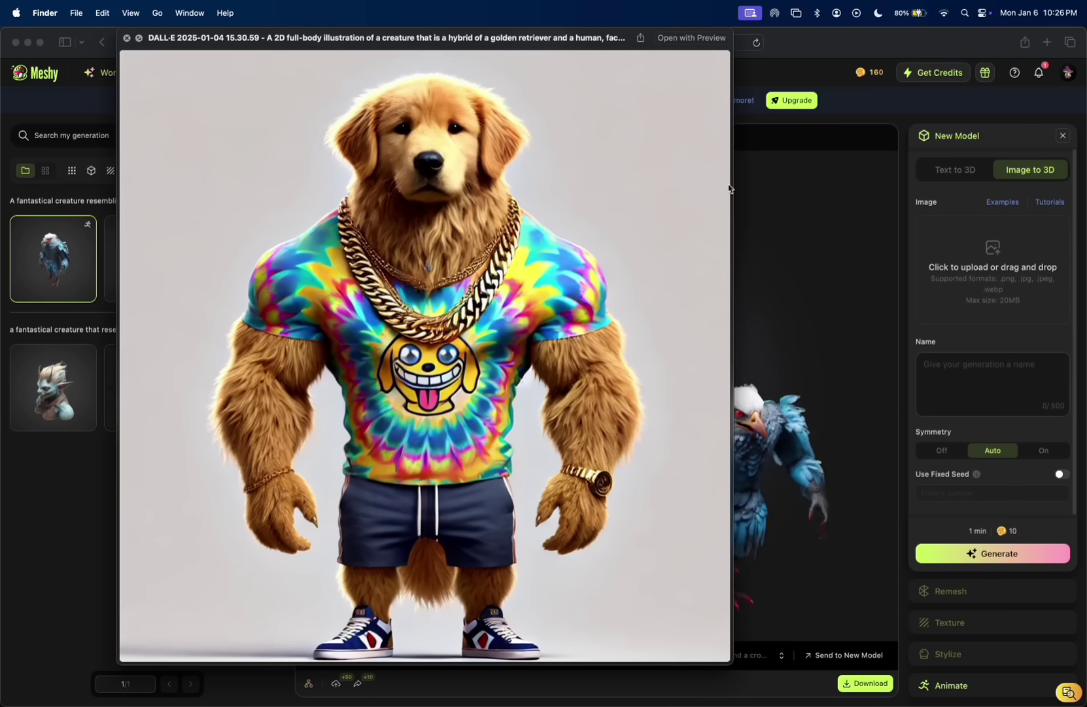
Upload the golden-retriever image and generate the Colorful Canine Champion model from it.
left_click_drag(729, 189, 936, 290)
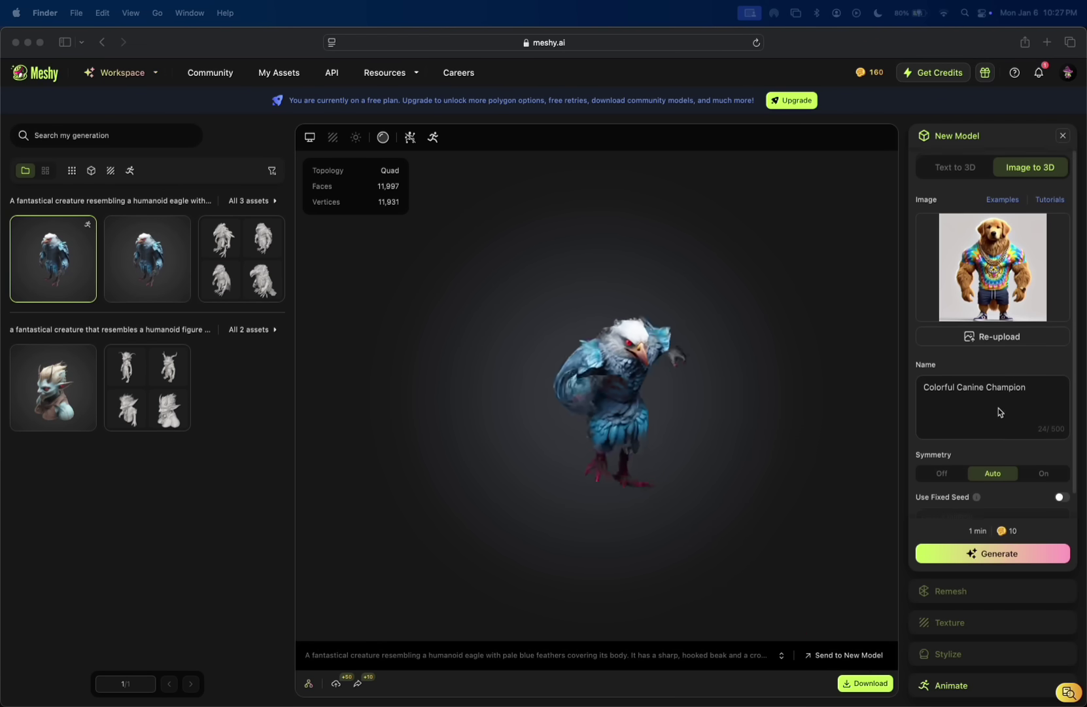
left_click(1014, 379)
scroll(1019, 430, "down", 1)
left_click(992, 553)
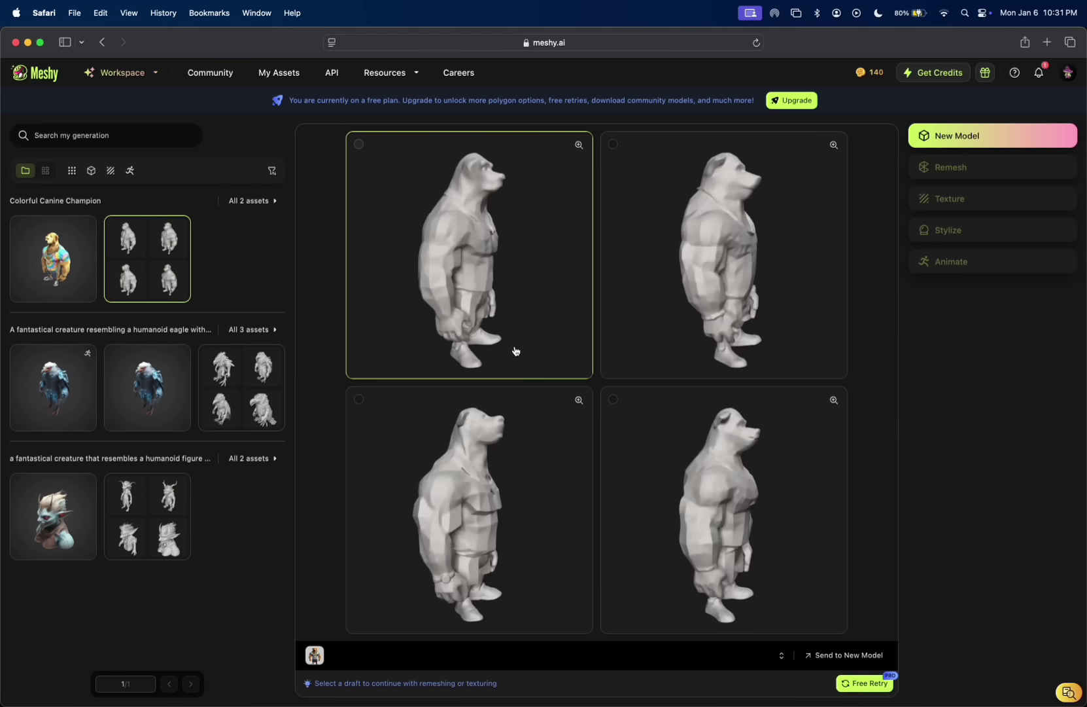
Texture the bottom-right dog draft into a 9,393-face quad-mesh golden retriever in a tie-dye shirt.
left_click(664, 427)
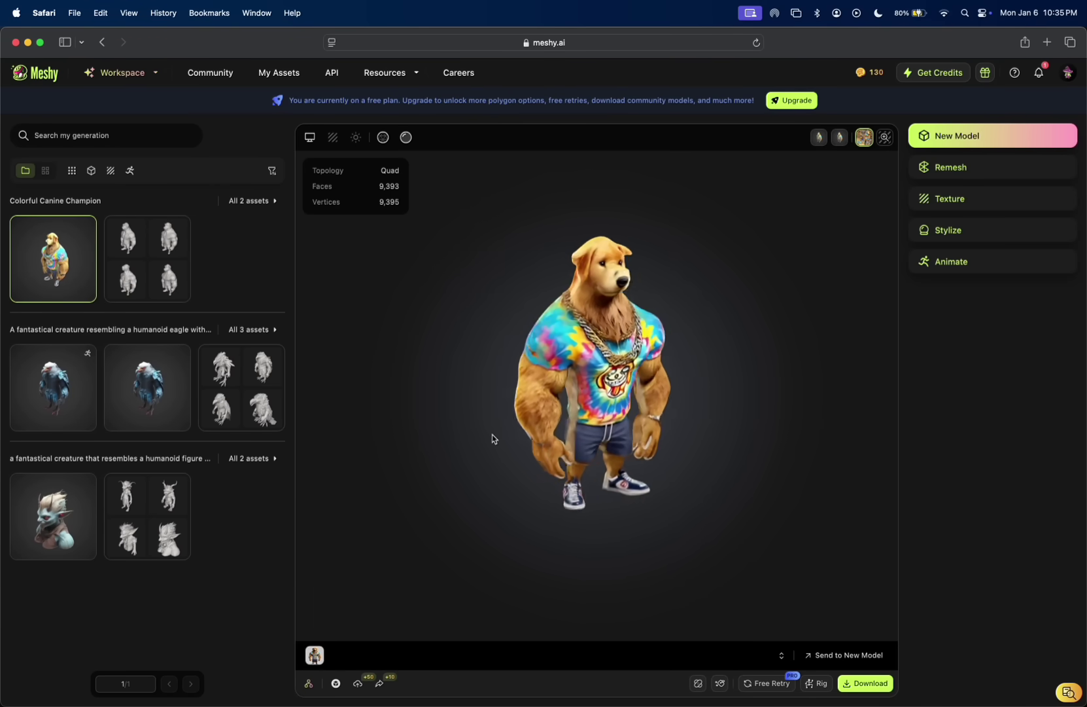
scroll(654, 392, "up", 3)
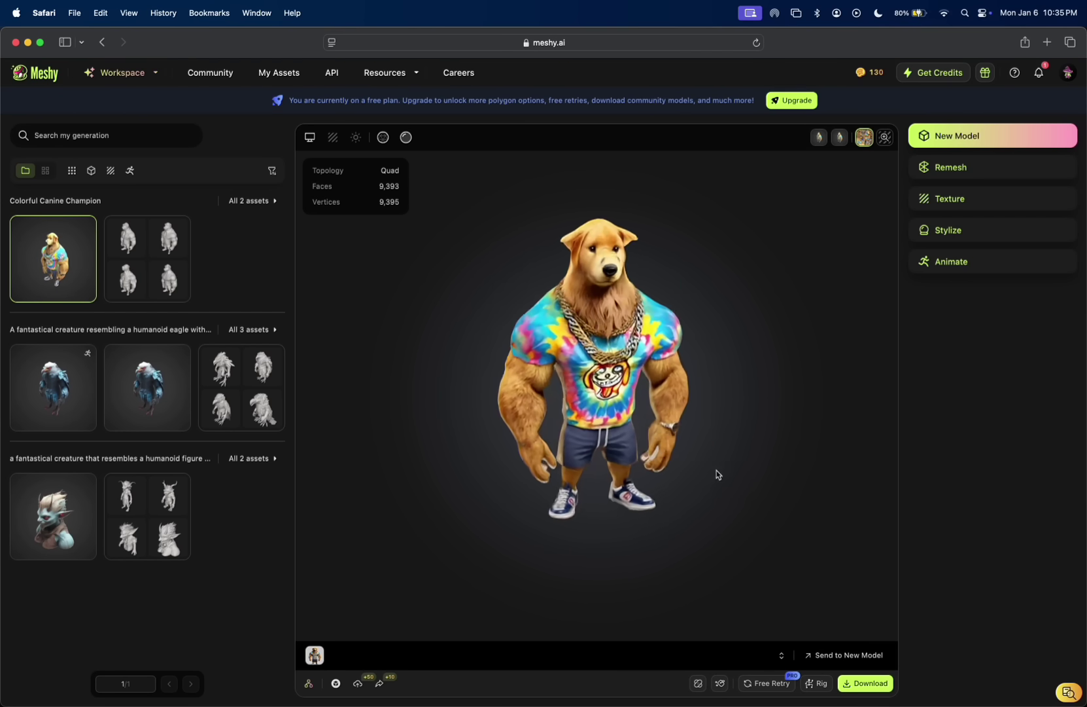
Compare the textured and animated eagles, then show Animate options for Colorful Canine Champion.
left_click(148, 393)
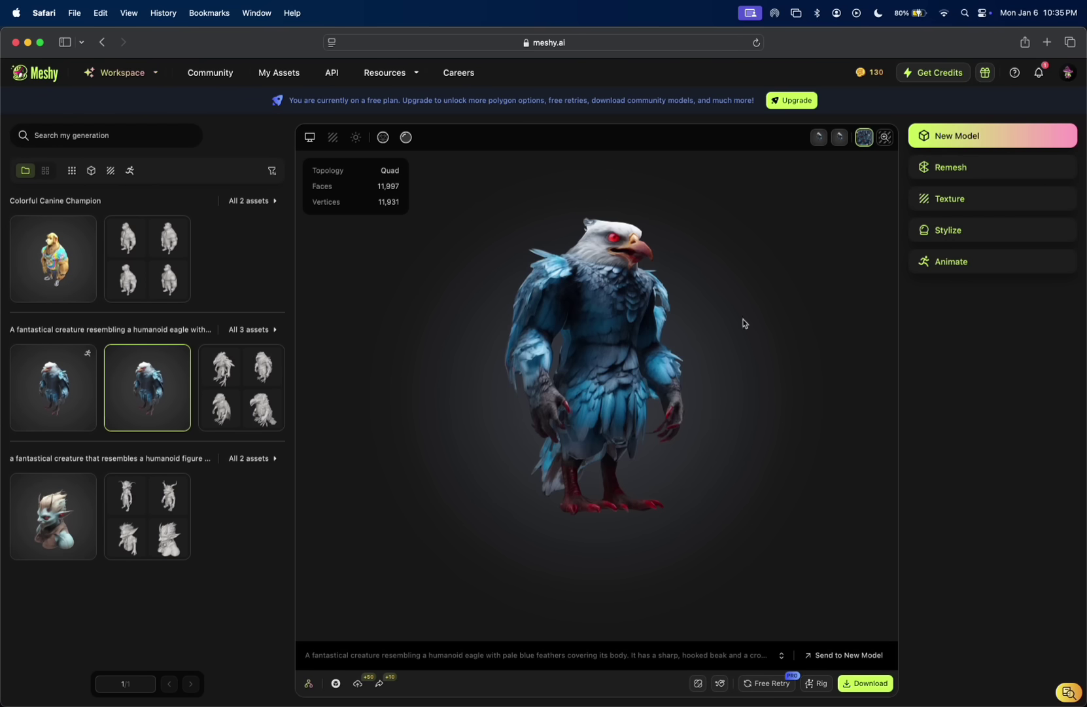
left_click(51, 379)
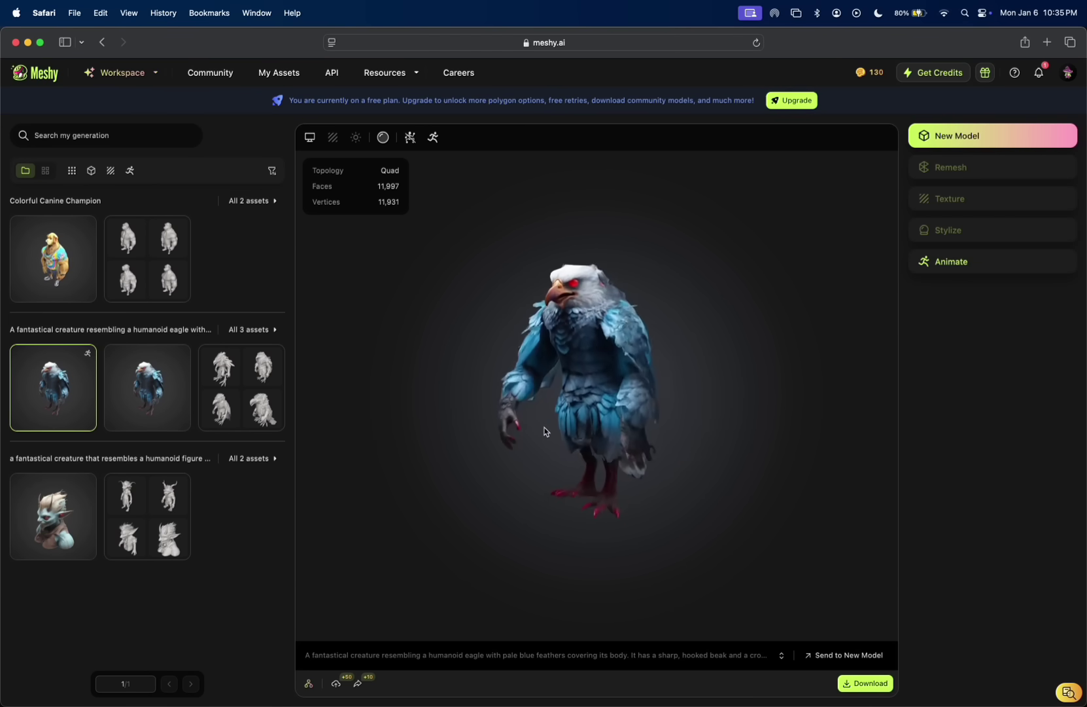
left_click(20, 242)
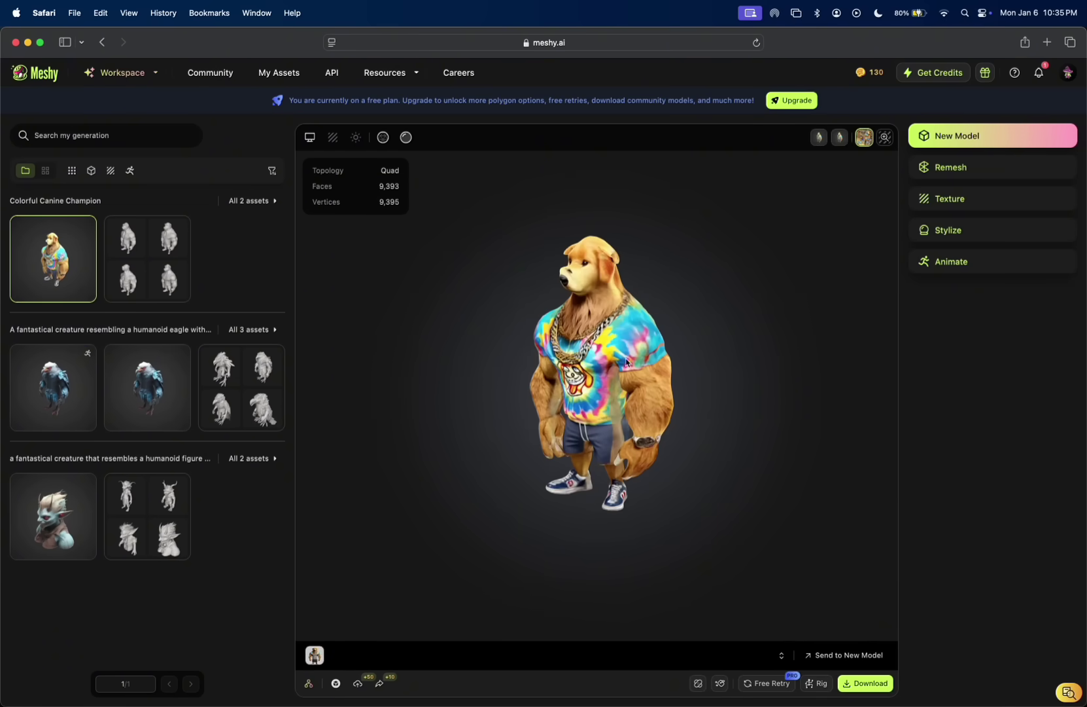
left_click(968, 261)
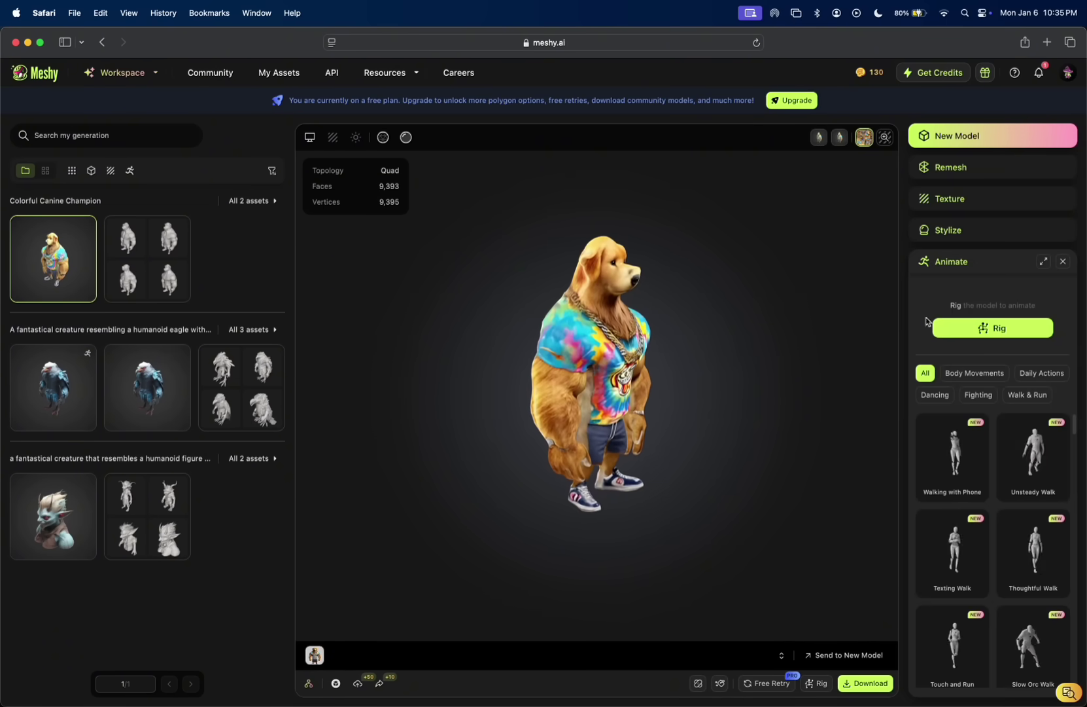
scroll(956, 509, "down", 5)
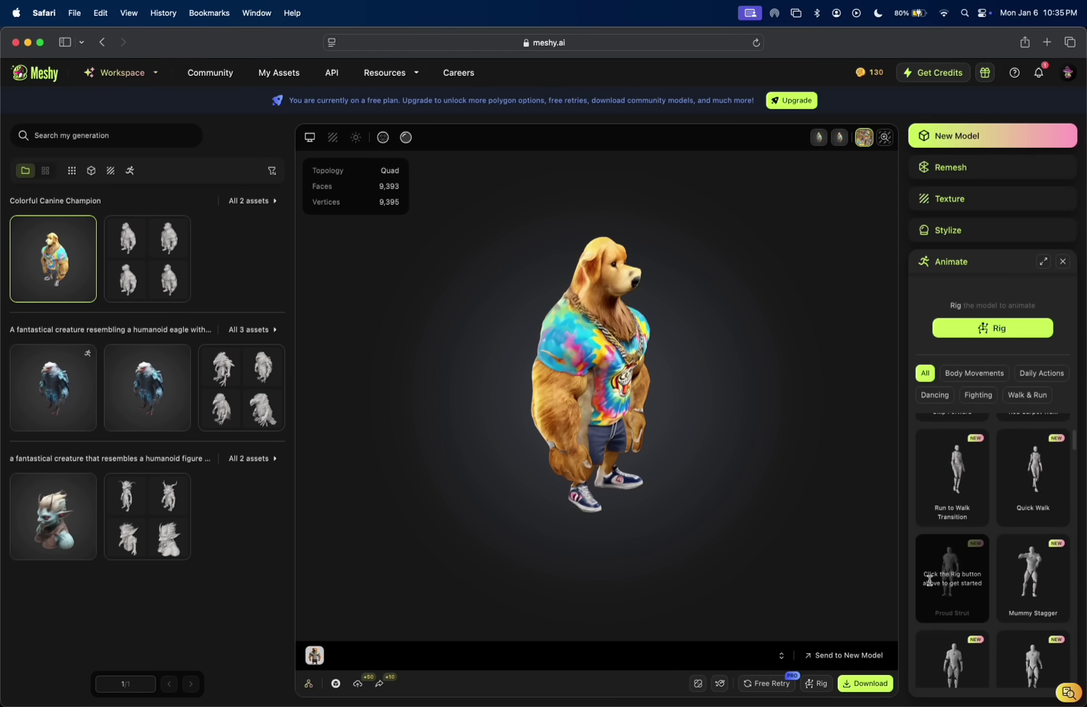
scroll(962, 582, "down", 3)
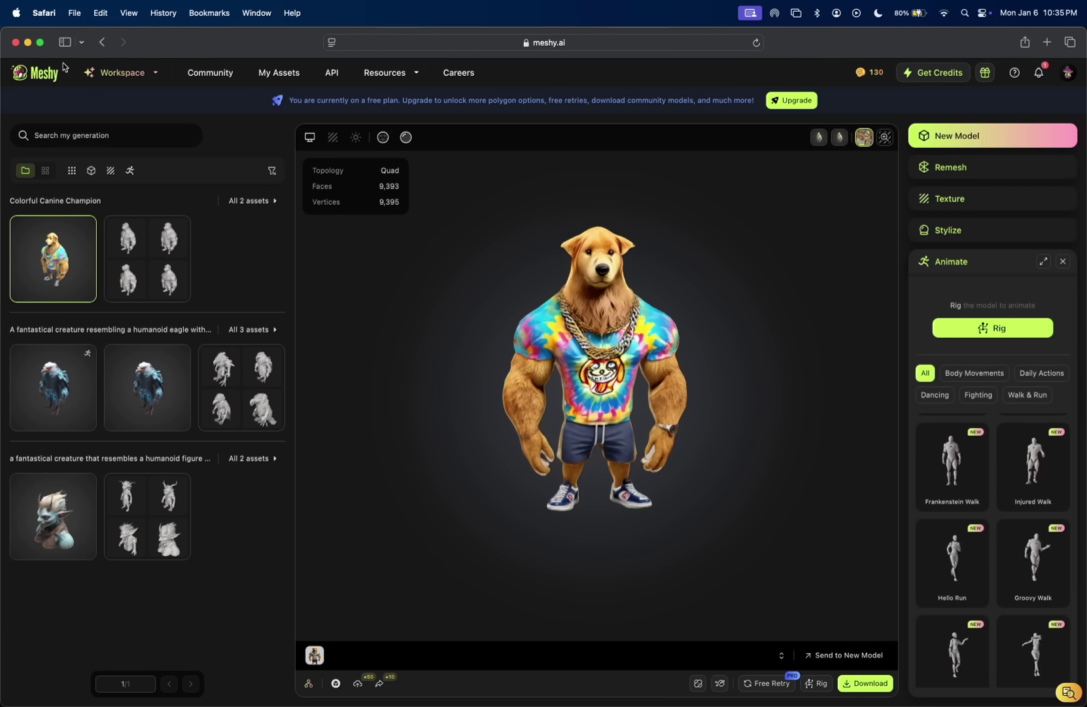
Review the eagle's four grey drafts and textured version, then turn the walking eagle to a side view.
left_click(122, 73)
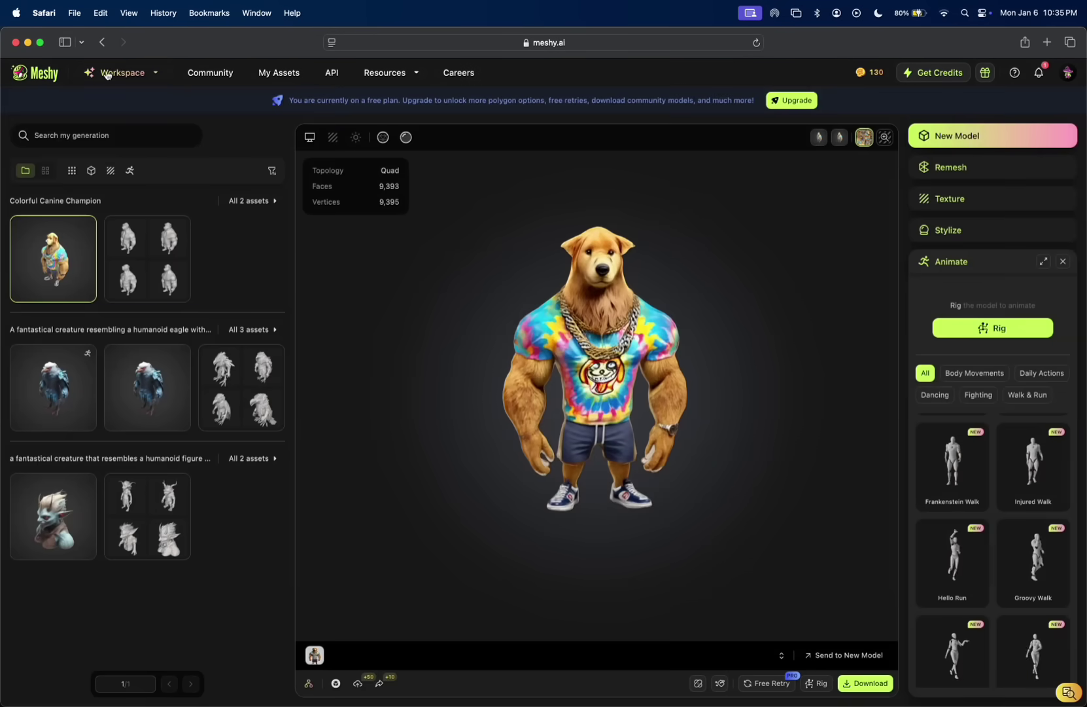
mouse_move(112, 103)
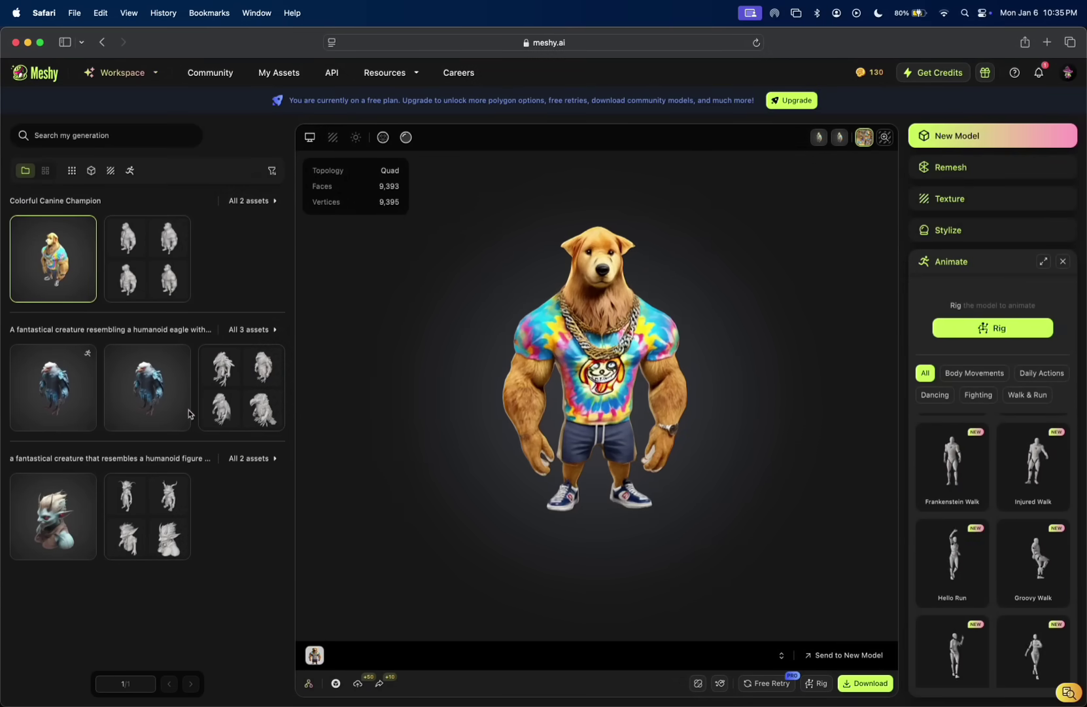
left_click(34, 393)
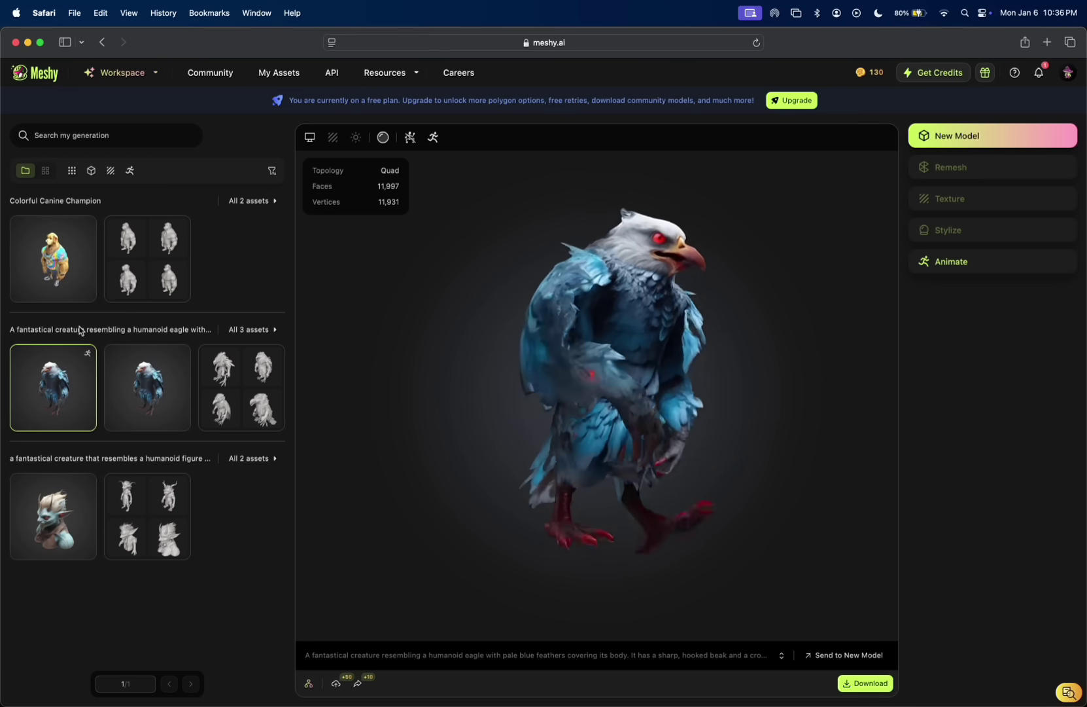
left_click(252, 393)
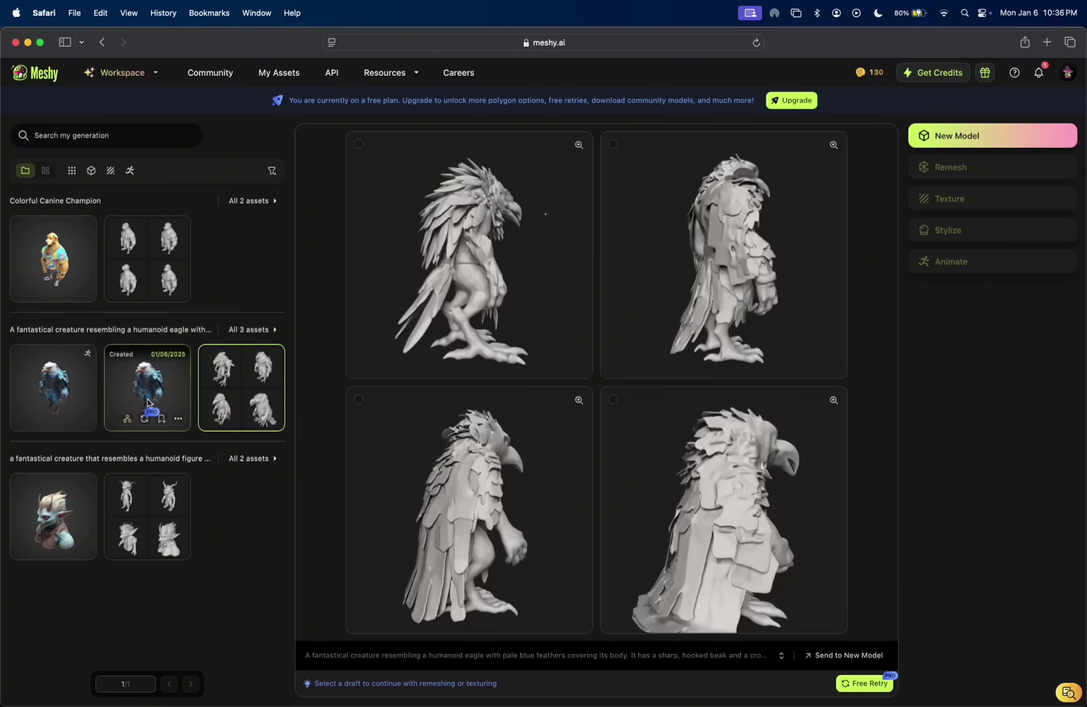
left_click(147, 386)
left_click(57, 395)
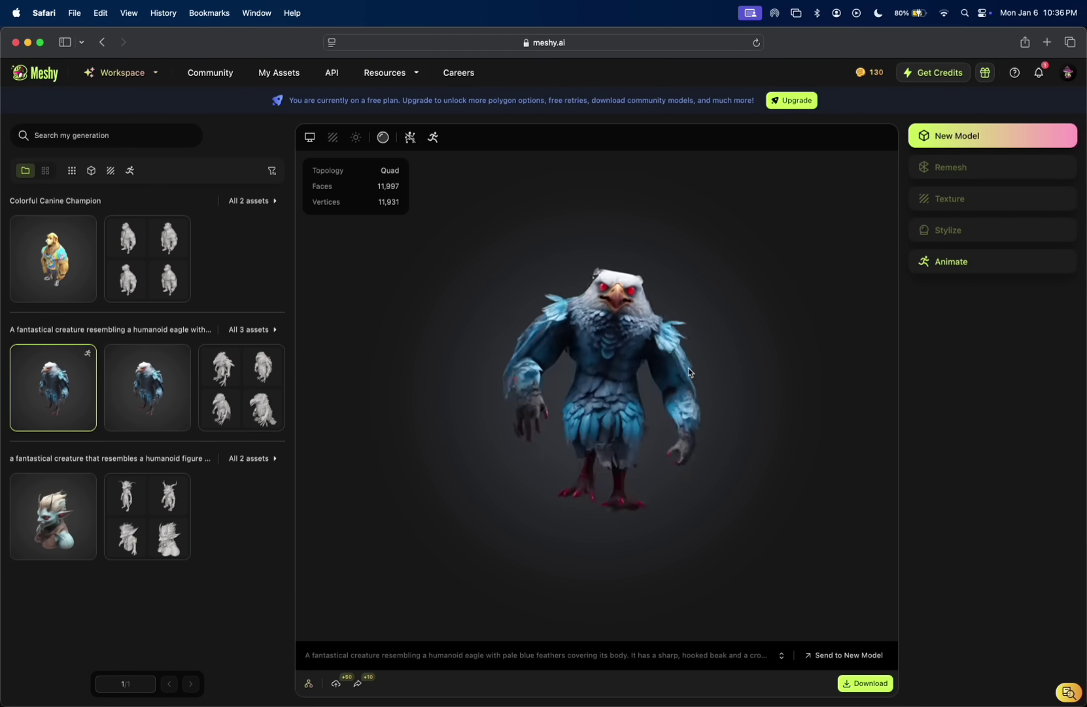
left_click_drag(597, 401, 802, 368)
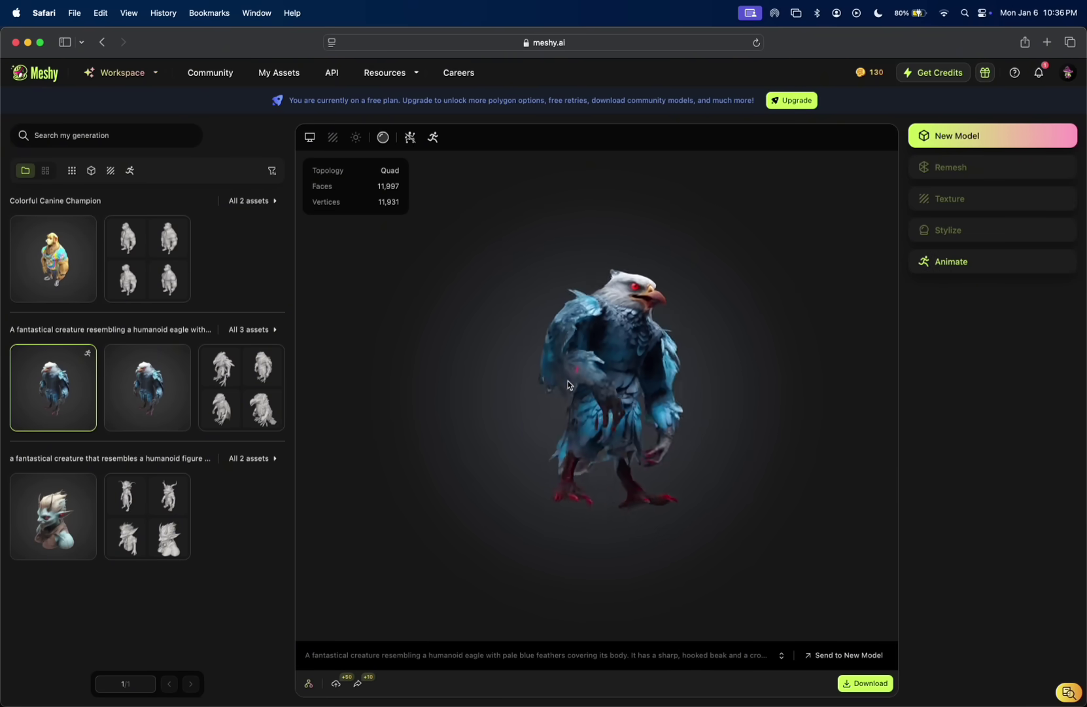